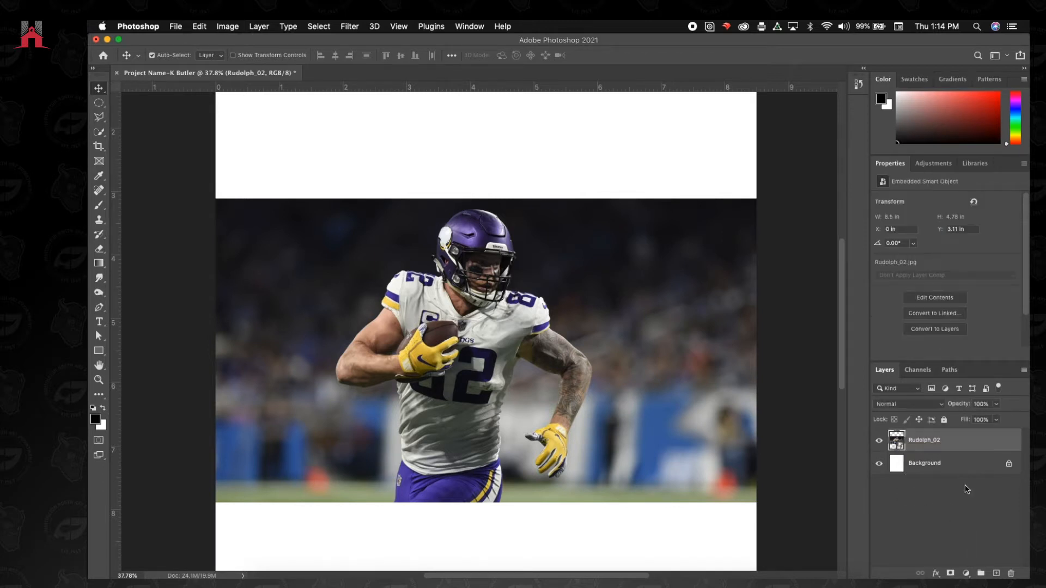
- Add a new empty layer above the photo and rasterize the Rudolph_02 smart object layer
{"action": "left_click", "coordinate": [996, 573]}
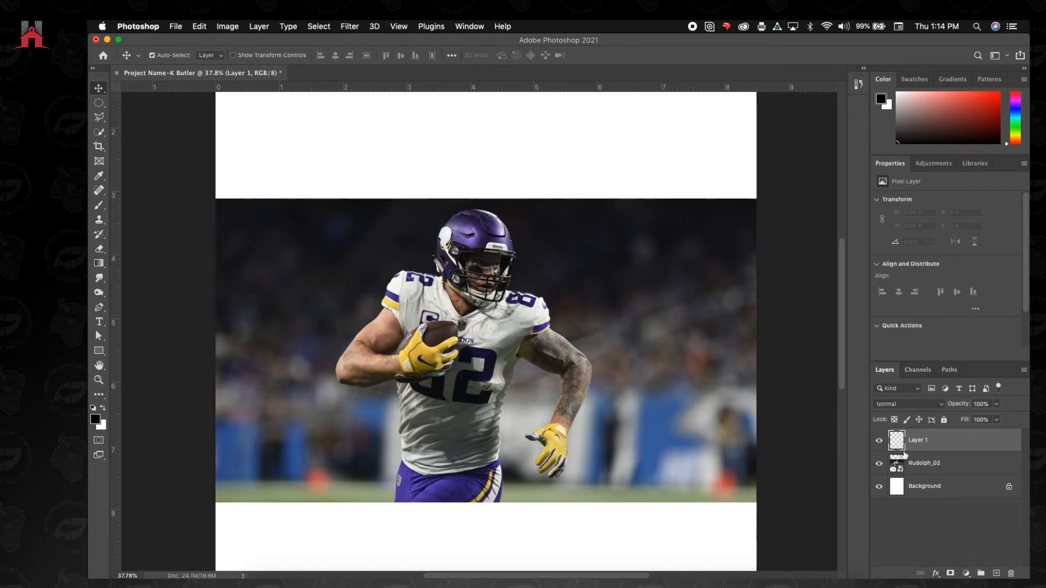
{"action": "left_click", "coordinate": [918, 464]}
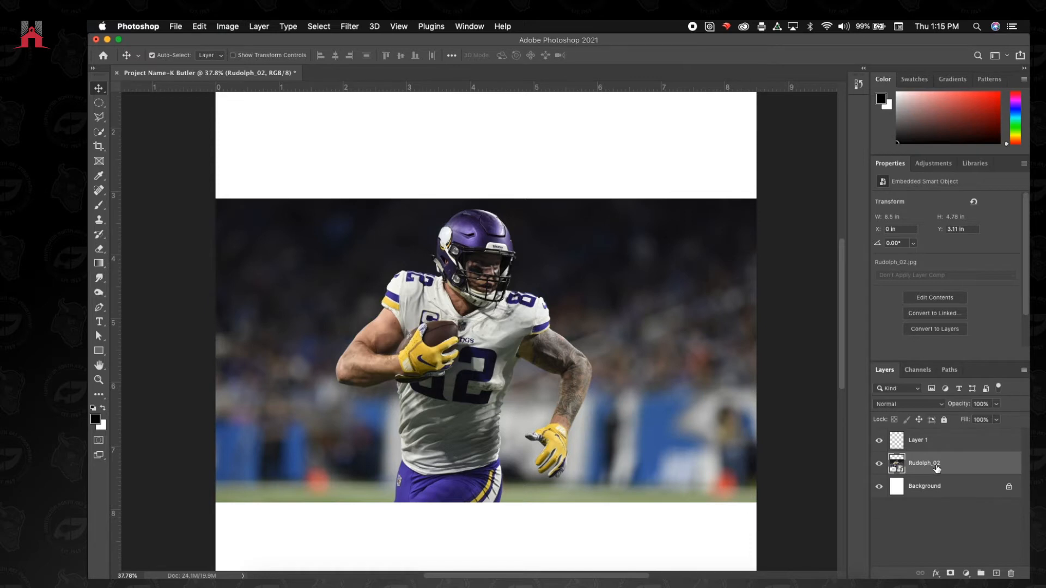
{"action": "right_click", "coordinate": [984, 466]}
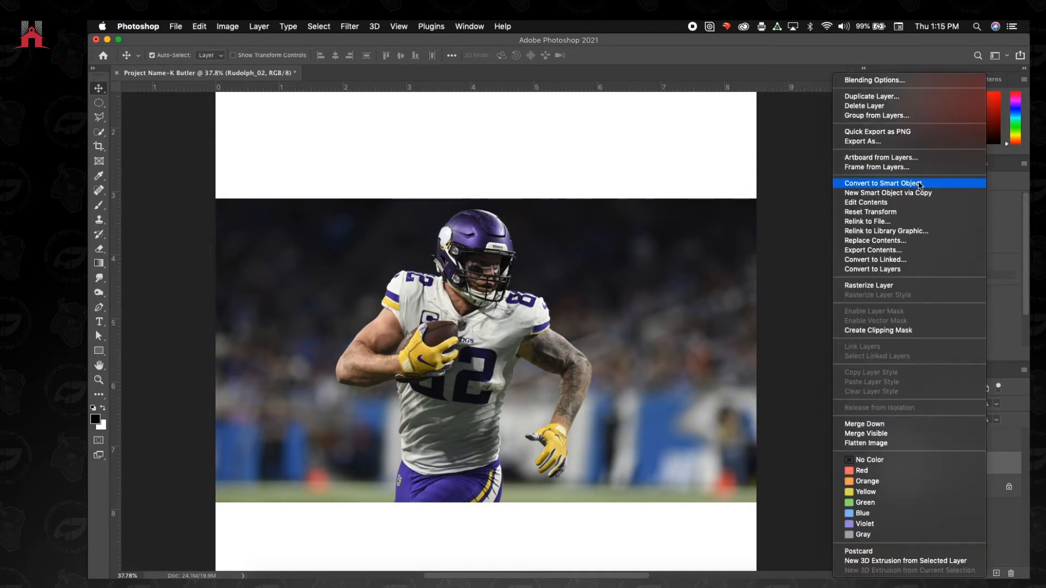
{"action": "left_click", "coordinate": [876, 284]}
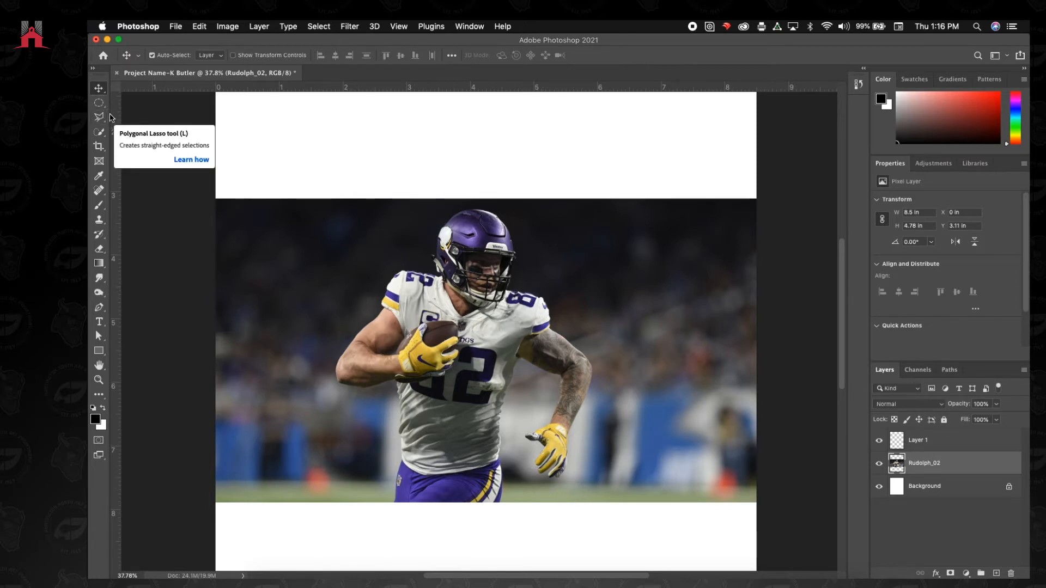
- Try to erase the background around the football player on the Rudolph_02 layer with the Eraser tool
{"action": "key", "text": "e"}
{"action": "mouse_move", "coordinate": [421, 199]}
{"action": "left_mouse_down"}
{"action": "mouse_move", "coordinate": [409, 237]}
{"action": "mouse_move", "coordinate": [365, 260]}
{"action": "mouse_move", "coordinate": [357, 294]}
{"action": "mouse_move", "coordinate": [312, 344]}
{"action": "mouse_move", "coordinate": [302, 404]}
{"action": "mouse_move", "coordinate": [362, 429]}
{"action": "mouse_move", "coordinate": [359, 506]}
{"action": "left_mouse_up"}
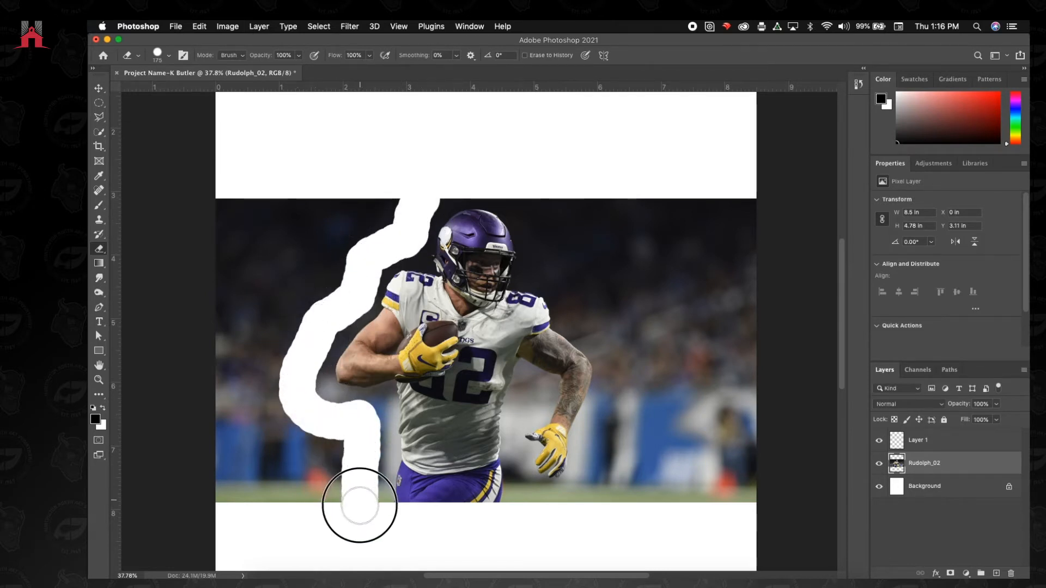
{"action": "scroll", "coordinate": [534, 561], "scroll_direction": "down", "scroll_amount": 2}
{"action": "mouse_move", "coordinate": [531, 470]}
{"action": "left_mouse_down"}
{"action": "mouse_move", "coordinate": [569, 478]}
{"action": "mouse_move", "coordinate": [593, 432]}
{"action": "mouse_move", "coordinate": [619, 353]}
{"action": "mouse_move", "coordinate": [605, 307]}
{"action": "mouse_move", "coordinate": [515, 164]}
{"action": "mouse_move", "coordinate": [479, 150]}
{"action": "mouse_move", "coordinate": [430, 168]}
{"action": "left_mouse_up"}
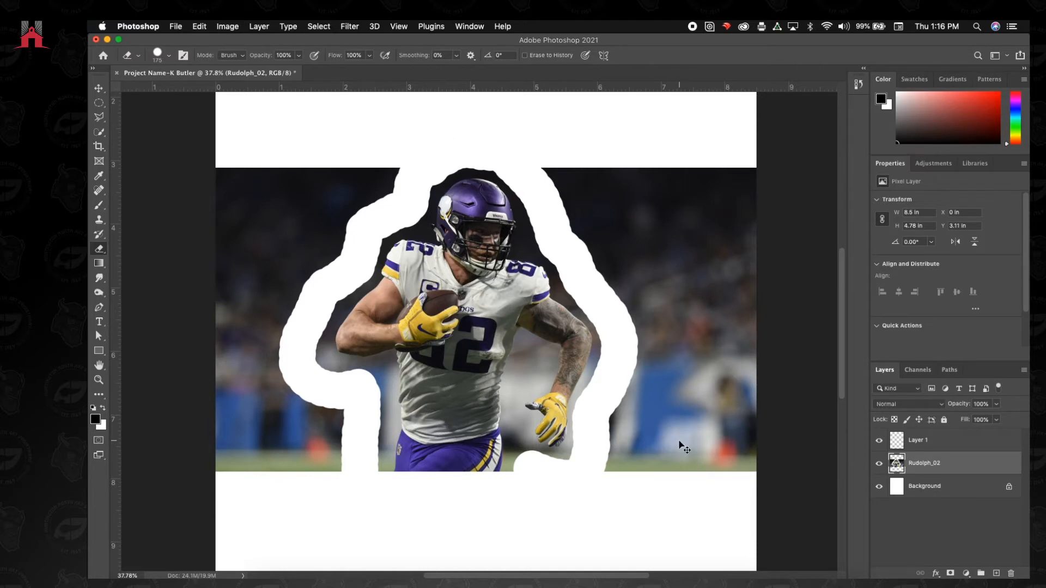
{"action": "key", "text": "super+z"}
{"action": "key", "text": "super+z"}
{"action": "left_click", "coordinate": [99, 89]}
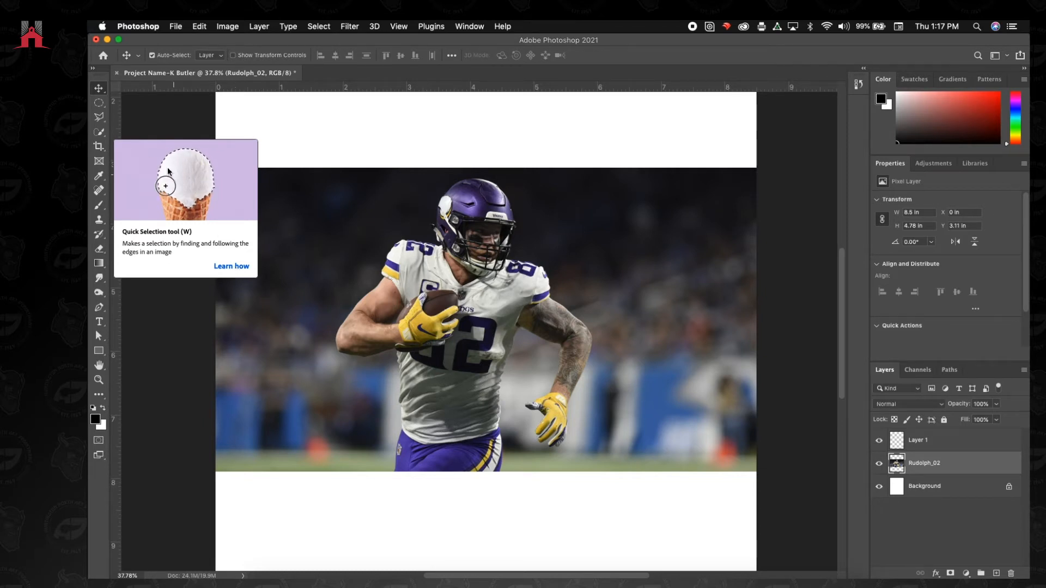
- Select the football player automatically using the Quick Selection tool's Select Subject command
{"action": "left_click", "coordinate": [102, 133]}
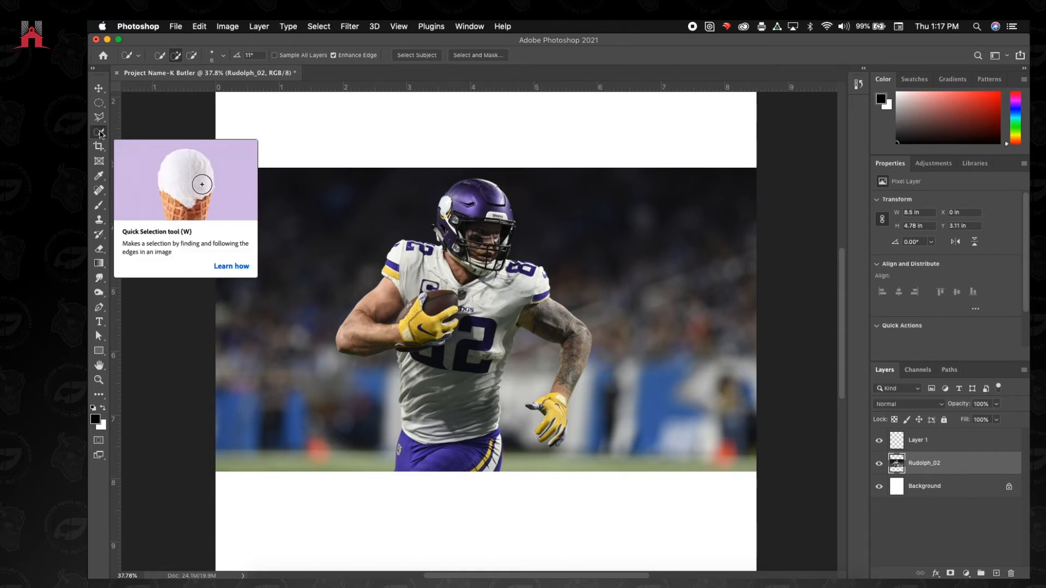
{"action": "left_click", "coordinate": [403, 55]}
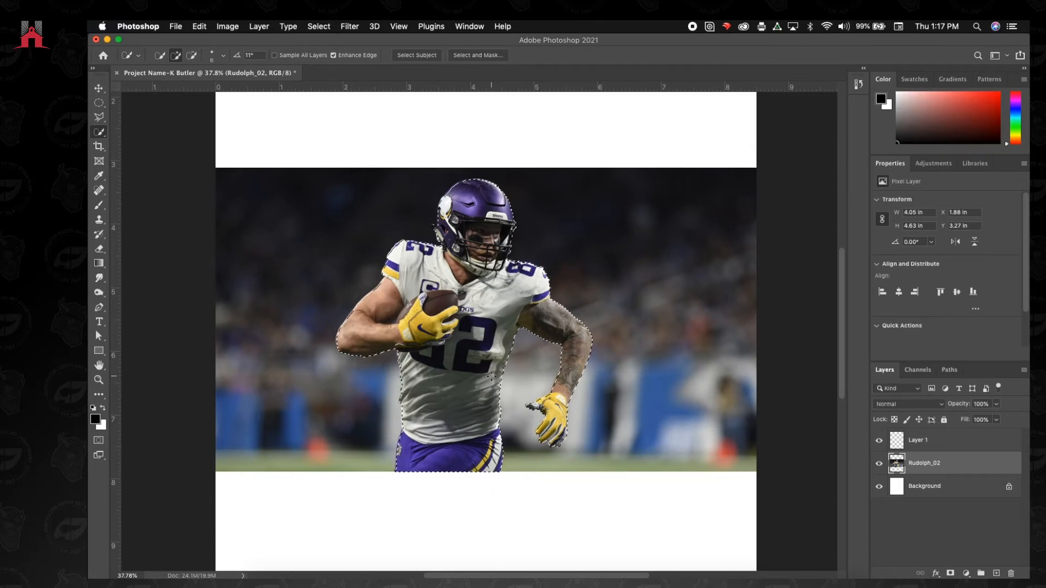
- Examine the selection outline around the player's helmet, shoulders and upper body up close
{"action": "scroll", "coordinate": [472, 294], "scroll_direction": "up", "scroll_amount": 5}
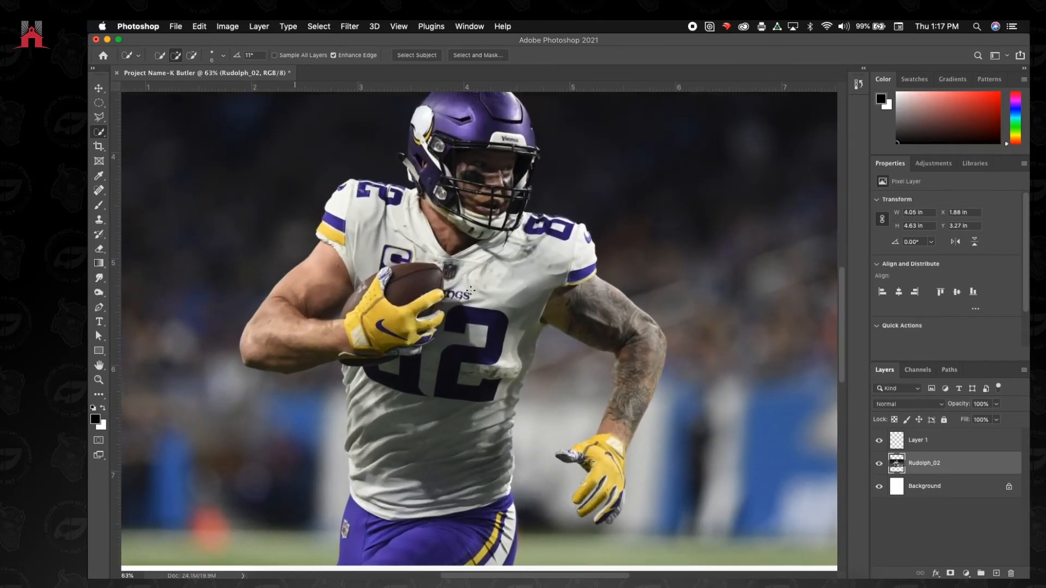
{"action": "scroll", "coordinate": [471, 292], "scroll_direction": "up", "scroll_amount": 4}
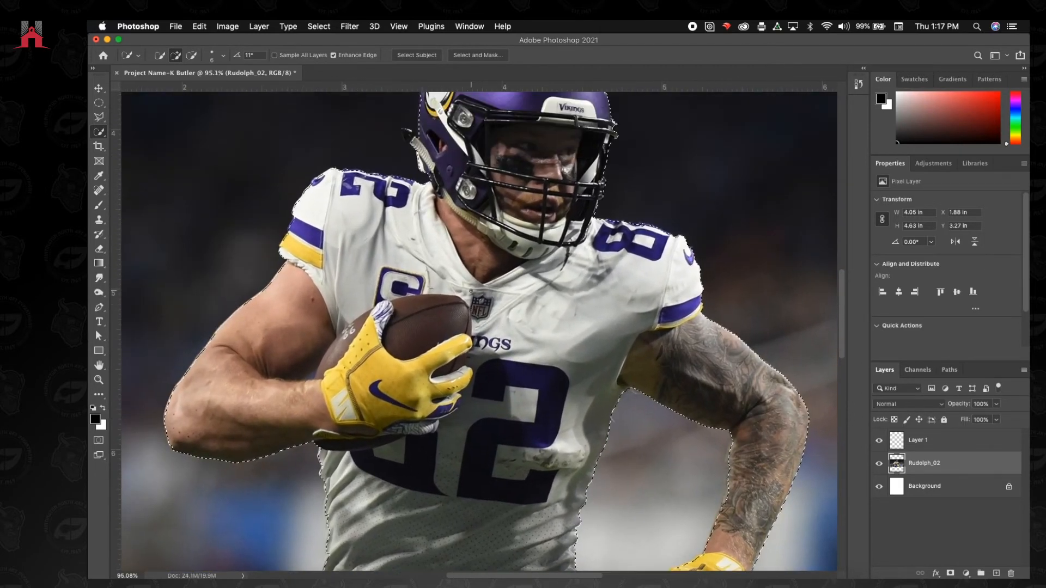
{"action": "scroll", "coordinate": [471, 292], "scroll_direction": "up", "scroll_amount": 1}
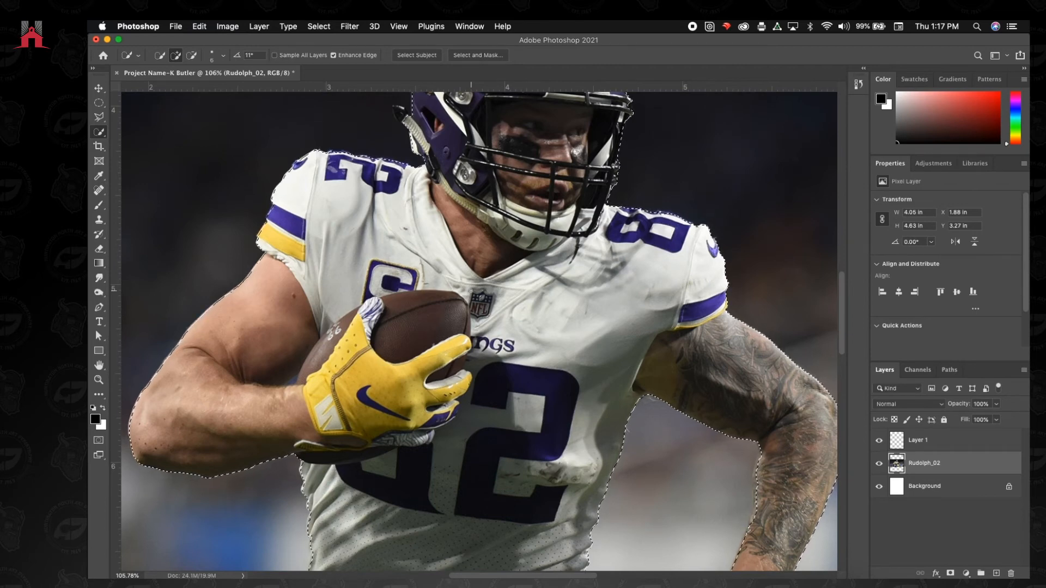
{"action": "scroll", "coordinate": [470, 292], "scroll_direction": "down", "scroll_amount": 3}
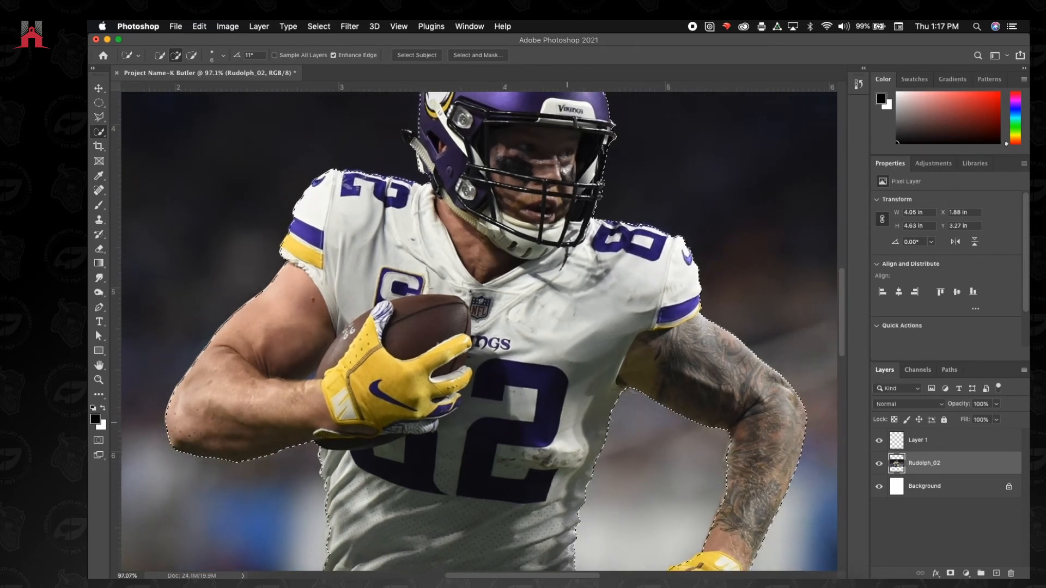
{"action": "scroll", "coordinate": [470, 292], "scroll_direction": "up", "scroll_amount": 4}
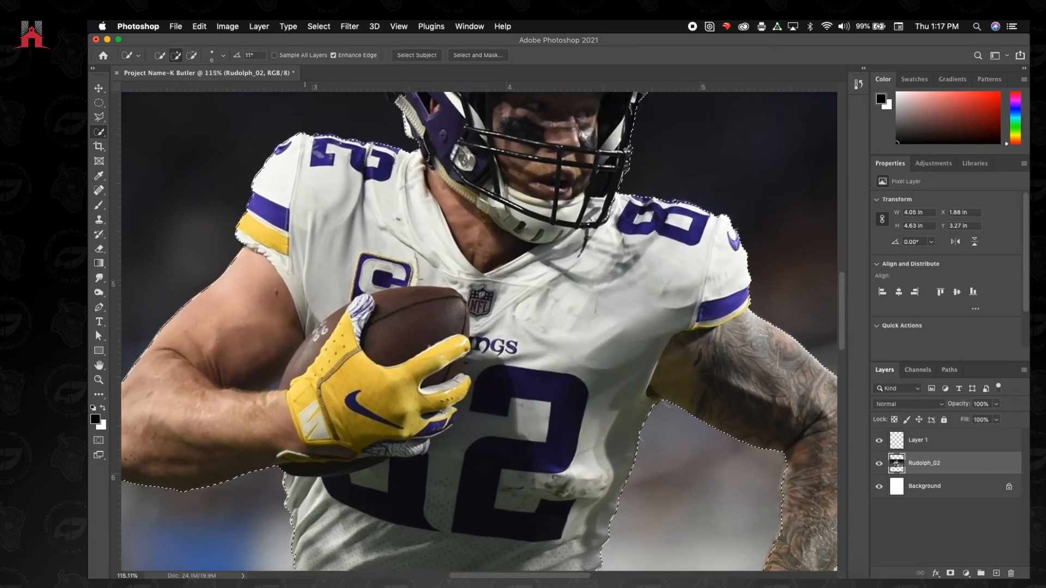
{"action": "scroll", "coordinate": [470, 292], "scroll_direction": "down", "scroll_amount": 3}
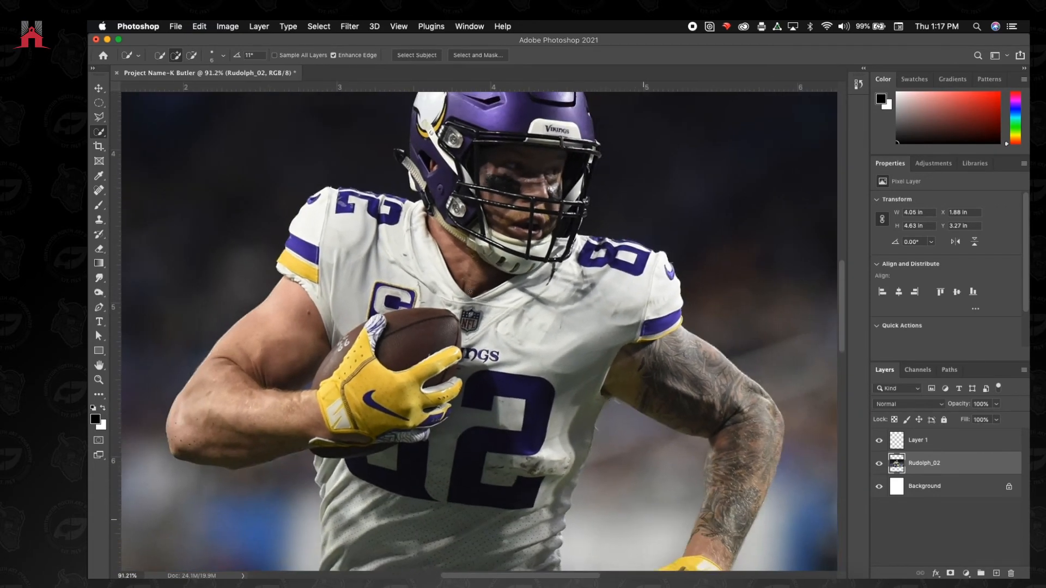
{"action": "scroll", "coordinate": [470, 293], "scroll_direction": "up", "scroll_amount": 3}
{"action": "scroll", "coordinate": [470, 292], "scroll_direction": "down", "scroll_amount": 2}
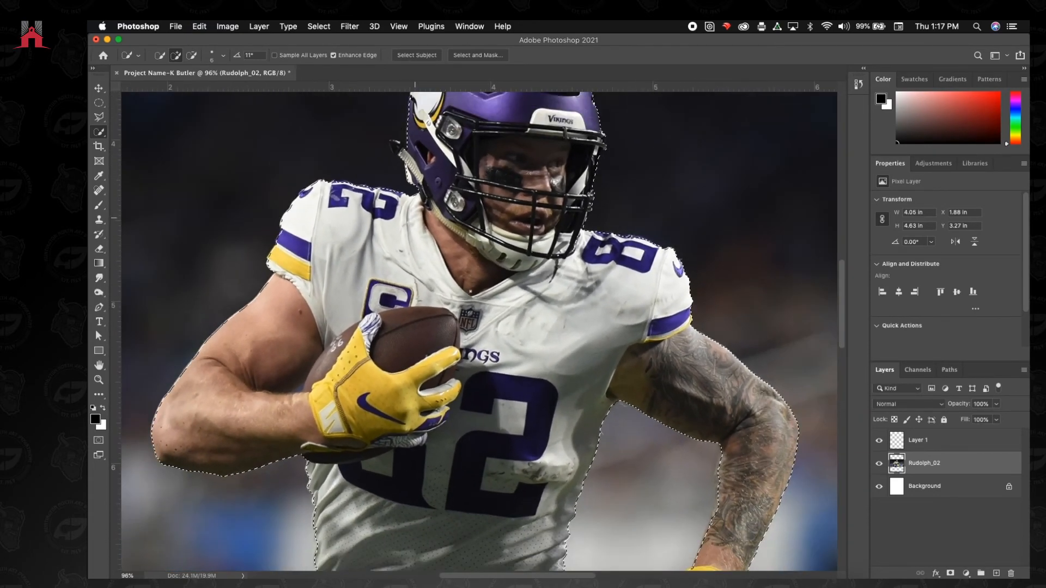
{"action": "scroll", "coordinate": [470, 292], "scroll_direction": "up", "scroll_amount": 4}
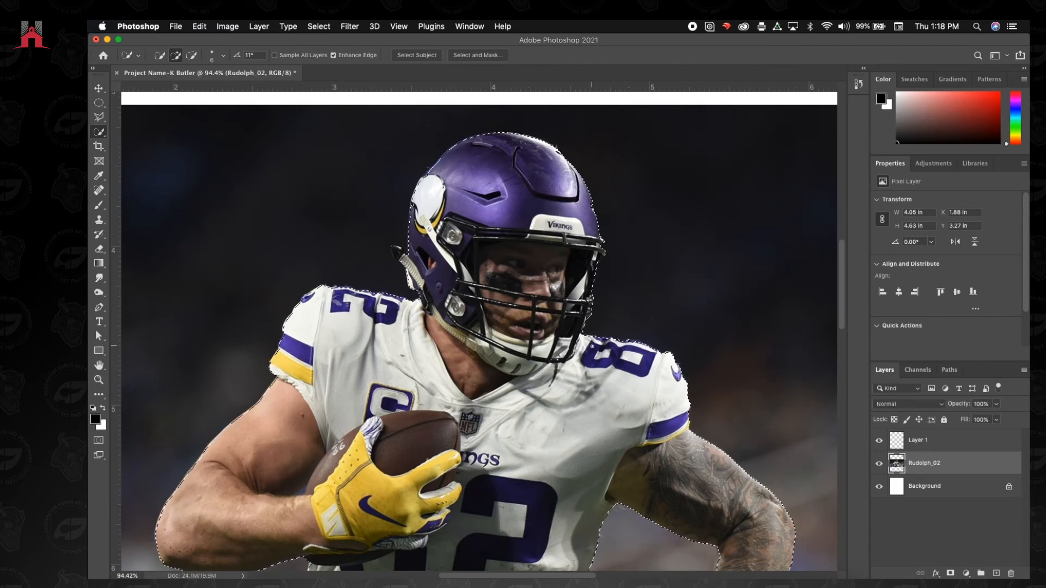
{"action": "scroll", "coordinate": [592, 347], "scroll_direction": "up", "scroll_amount": 3}
{"action": "scroll", "coordinate": [592, 346], "scroll_direction": "right", "scroll_amount": 3}
{"action": "scroll", "coordinate": [592, 347], "scroll_direction": "down", "scroll_amount": 2}
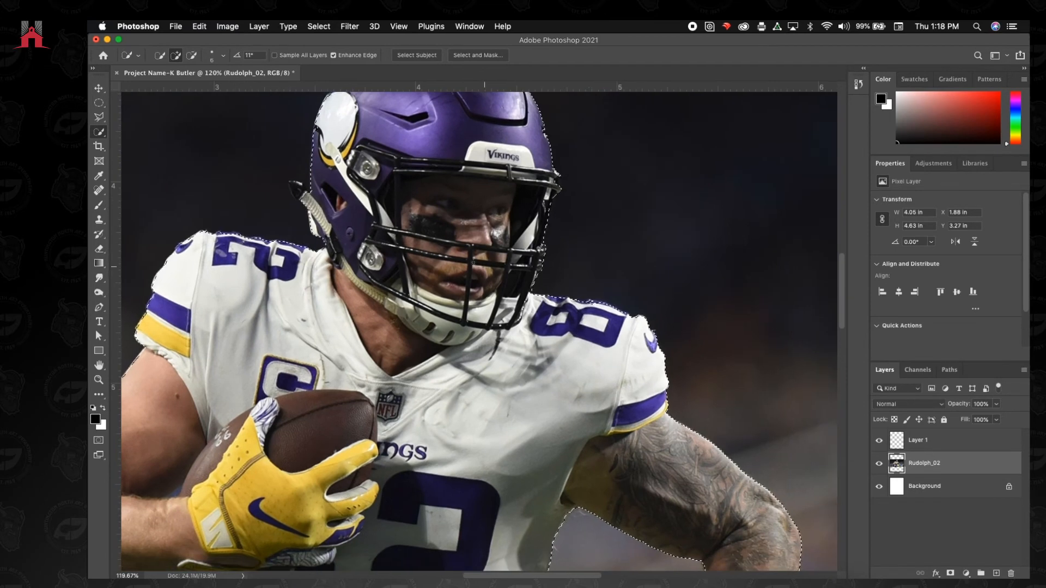
{"action": "scroll", "coordinate": [298, 125], "scroll_direction": "up", "scroll_amount": 3}
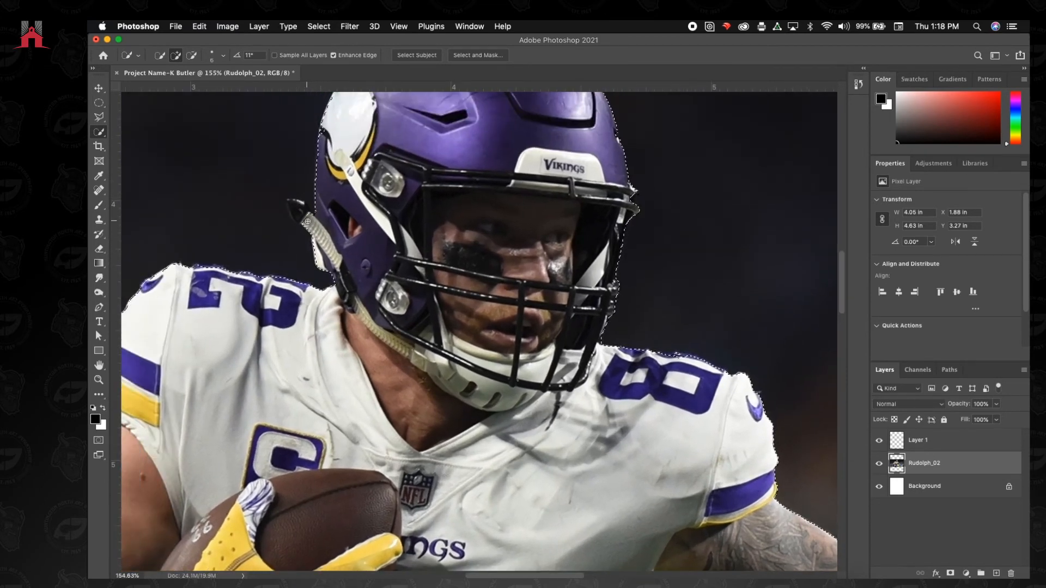
- Examine the selection edges along both arms, the jersey, the pants and the lowered glove for missed areas
{"action": "scroll", "coordinate": [307, 221], "scroll_direction": "down", "scroll_amount": 5}
{"action": "scroll", "coordinate": [308, 221], "scroll_direction": "left", "scroll_amount": 8}
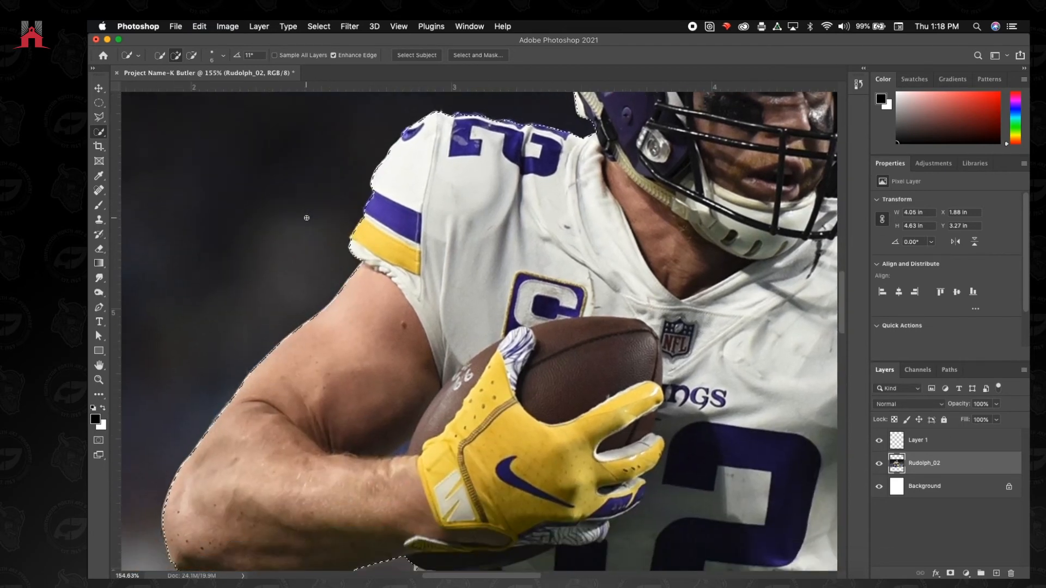
{"action": "scroll", "coordinate": [307, 217], "scroll_direction": "down", "scroll_amount": 5}
{"action": "scroll", "coordinate": [449, 336], "scroll_direction": "down", "scroll_amount": 5}
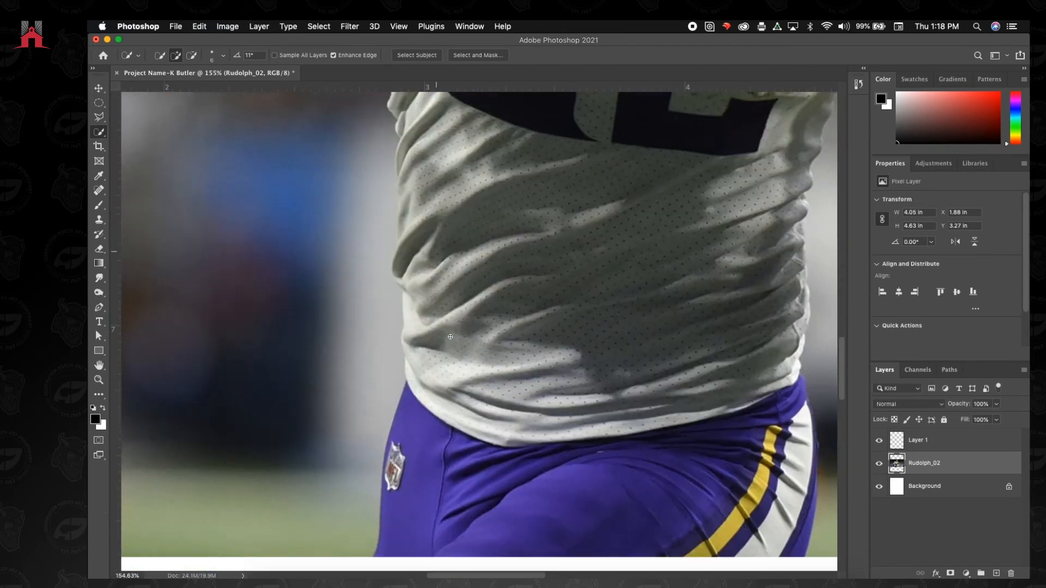
{"action": "scroll", "coordinate": [450, 336], "scroll_direction": "down", "scroll_amount": 3}
{"action": "scroll", "coordinate": [450, 336], "scroll_direction": "up", "scroll_amount": 4}
{"action": "scroll", "coordinate": [450, 337], "scroll_direction": "right", "scroll_amount": 10}
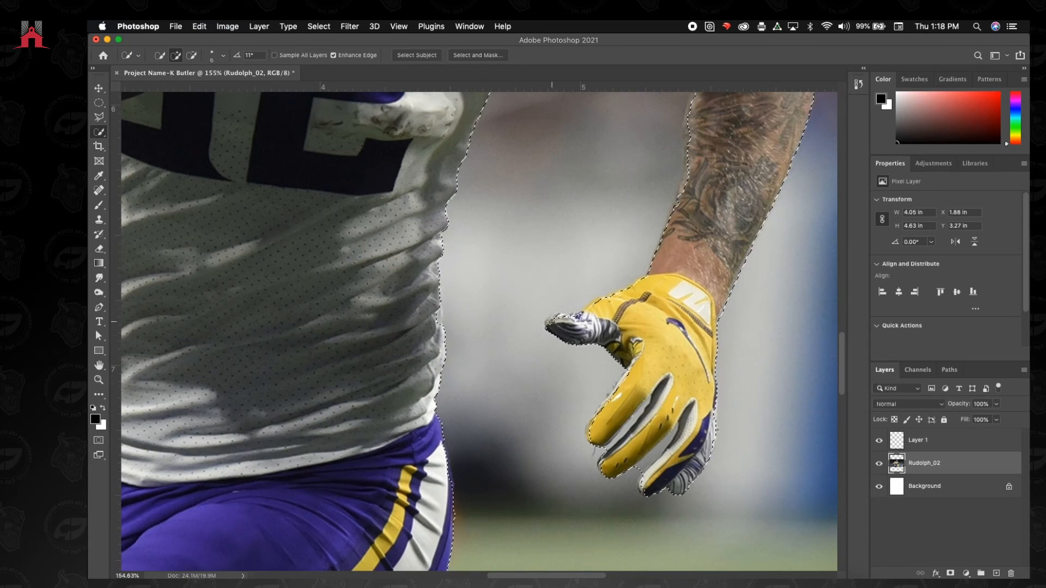
{"action": "scroll", "coordinate": [552, 321], "scroll_direction": "up", "scroll_amount": 4}
{"action": "scroll", "coordinate": [551, 321], "scroll_direction": "right", "scroll_amount": 2}
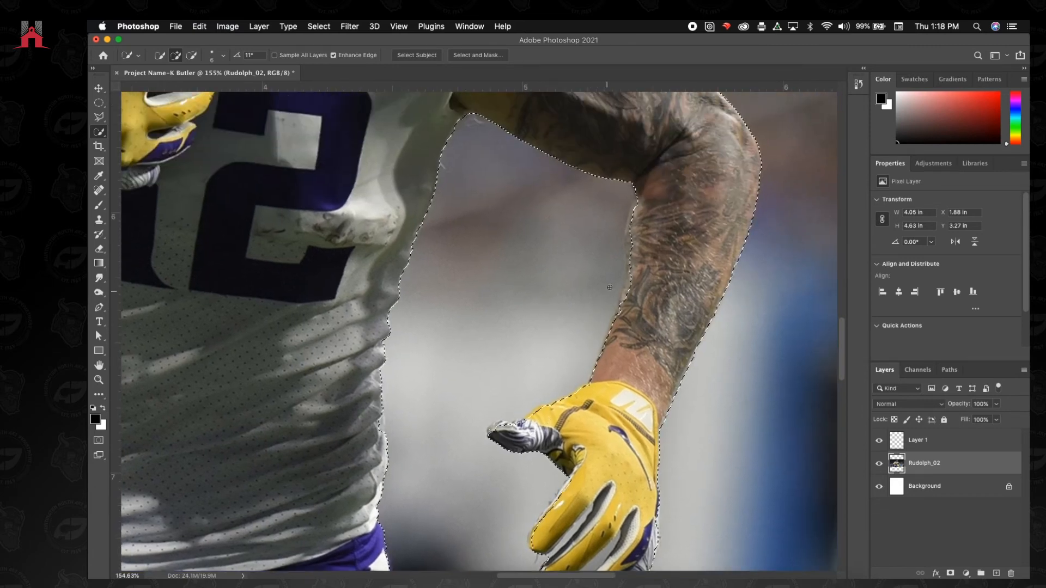
{"action": "scroll", "coordinate": [581, 213], "scroll_direction": "up", "scroll_amount": 3}
{"action": "scroll", "coordinate": [581, 213], "scroll_direction": "right", "scroll_amount": 1}
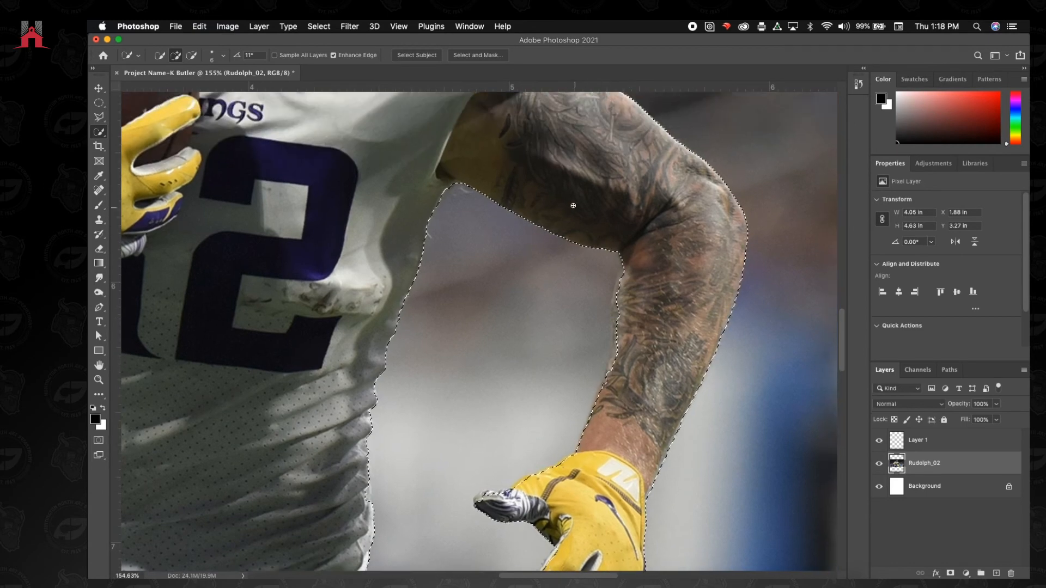
{"action": "scroll", "coordinate": [634, 182], "scroll_direction": "up", "scroll_amount": 3}
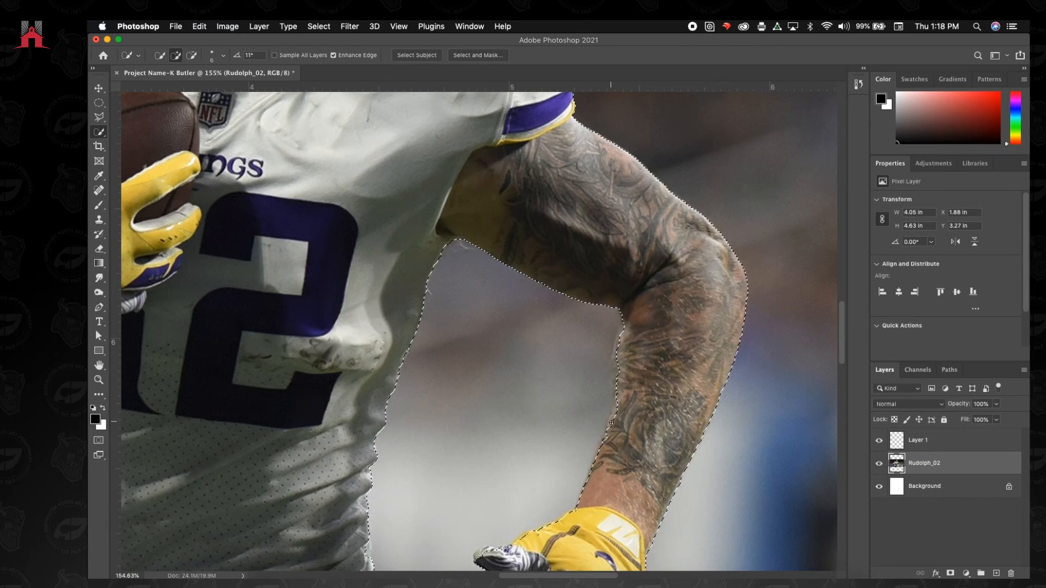
{"action": "scroll", "coordinate": [611, 422], "scroll_direction": "up", "scroll_amount": 8}
{"action": "scroll", "coordinate": [611, 423], "scroll_direction": "left", "scroll_amount": 3}
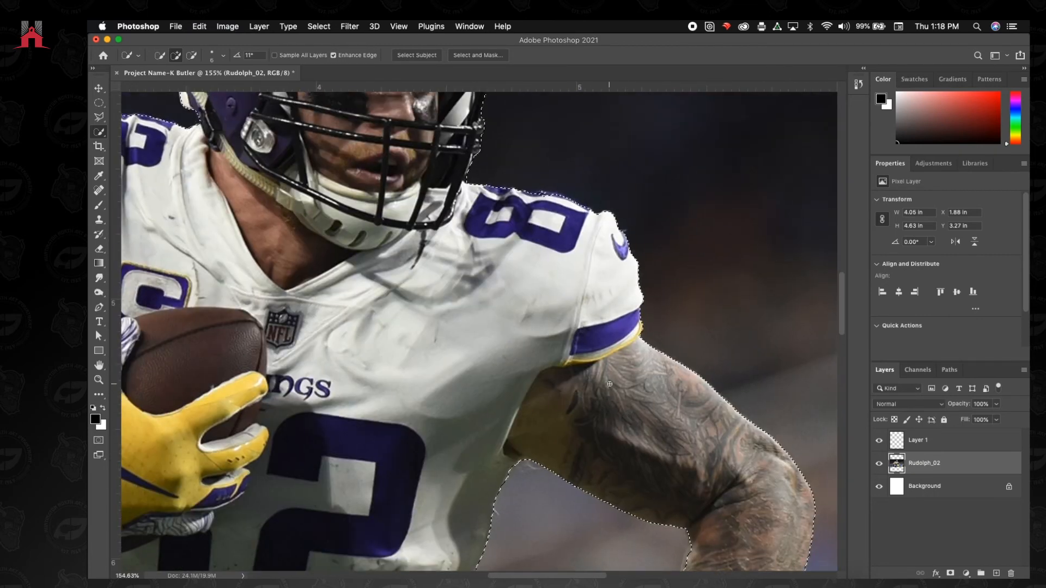
- Extend the selection over the missed strip along the inner edge of the tattooed arm below the elbow
{"action": "scroll", "coordinate": [609, 384], "scroll_direction": "down", "scroll_amount": 8}
{"action": "scroll", "coordinate": [609, 384], "scroll_direction": "right", "scroll_amount": 1}
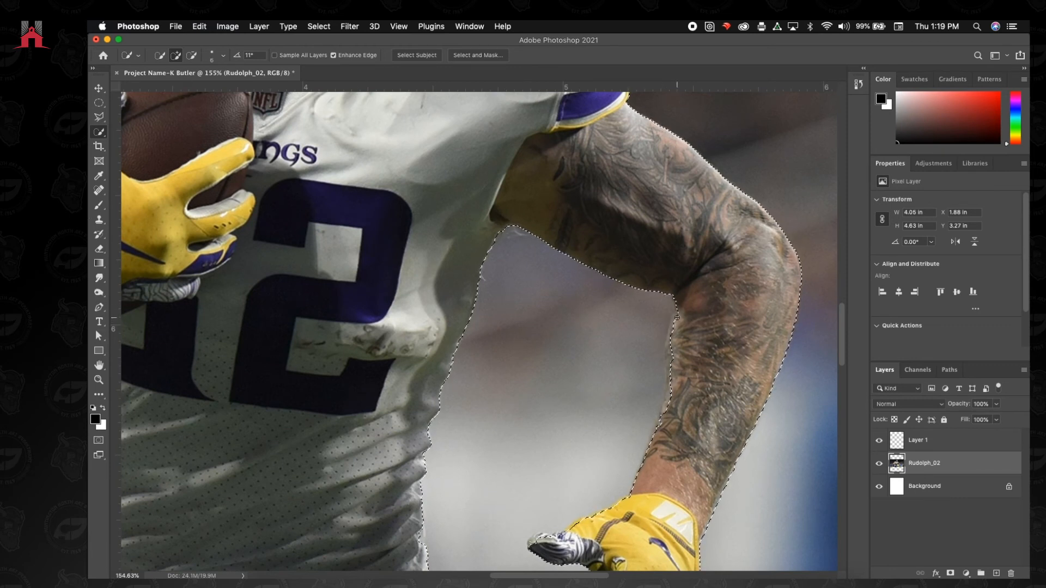
{"action": "left_click_drag", "start_coordinate": [668, 346], "coordinate": [673, 329]}
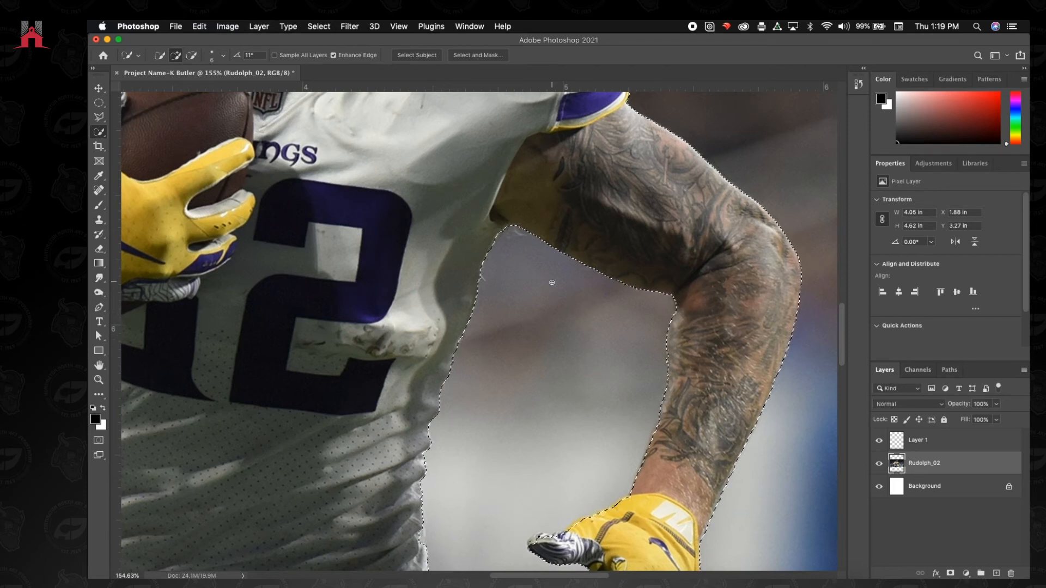
- Adjust the selection brush to a small size and add the dark strap tip behind the helmet to the selection
{"action": "scroll", "coordinate": [552, 282], "scroll_direction": "up", "scroll_amount": 5}
{"action": "key", "text": "bracketright"}
{"action": "key", "text": "bracketright"}
{"action": "key", "text": "bracketright"}
{"action": "key", "text": "bracketright"}
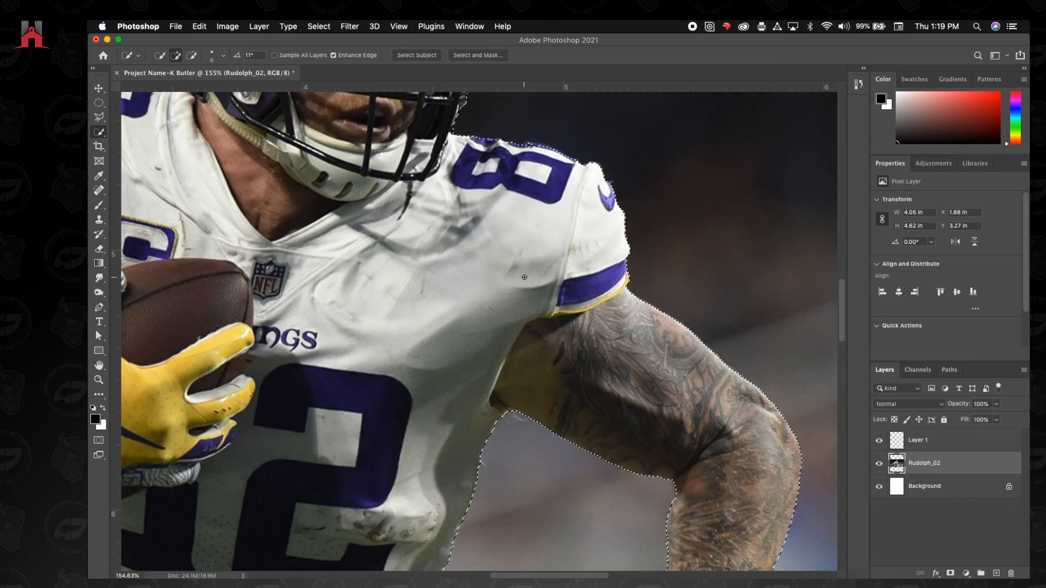
{"action": "scroll", "coordinate": [527, 266], "scroll_direction": "up", "scroll_amount": 5}
{"action": "scroll", "coordinate": [528, 266], "scroll_direction": "left", "scroll_amount": 2}
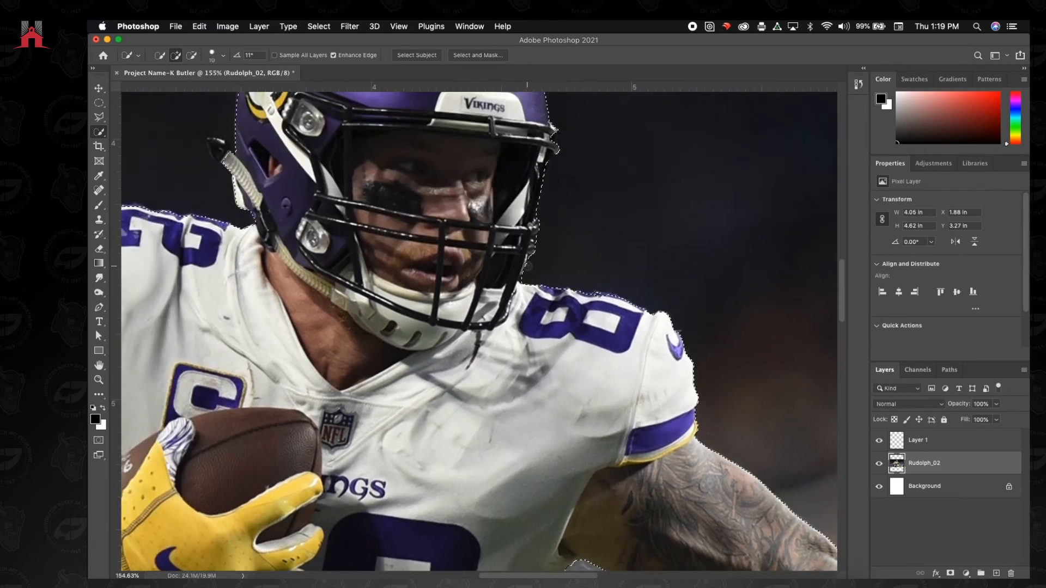
{"action": "key", "text": "bracketright"}
{"action": "key", "text": "bracketright"}
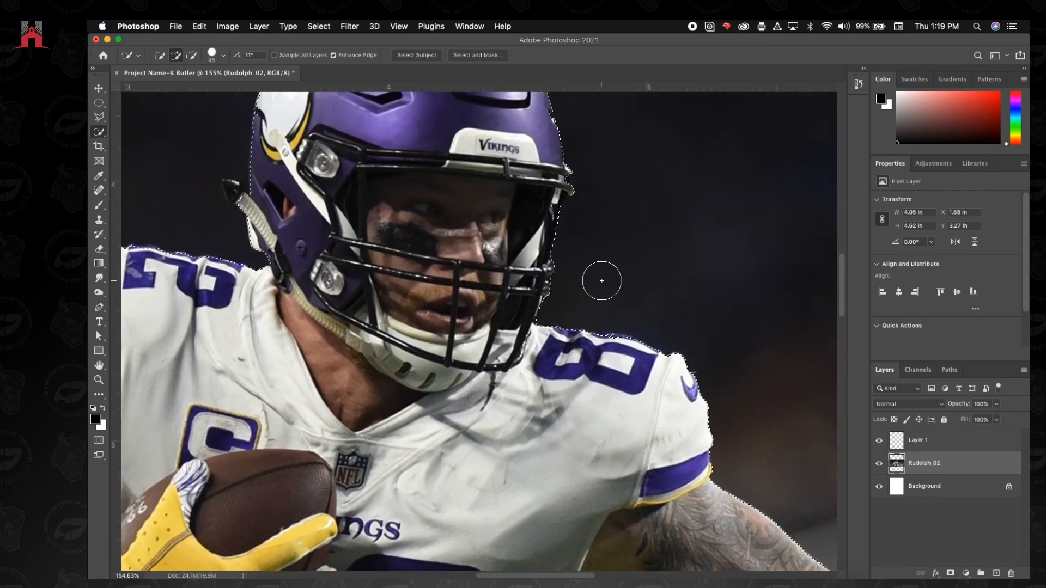
{"action": "key", "text": "bracketleft"}
{"action": "key", "text": "bracketleft"}
{"action": "scroll", "coordinate": [239, 201], "scroll_direction": "left", "scroll_amount": 1}
{"action": "scroll", "coordinate": [240, 201], "scroll_direction": "up", "scroll_amount": 1}
{"action": "key", "text": "bracketleft"}
{"action": "key", "text": "bracketleft"}
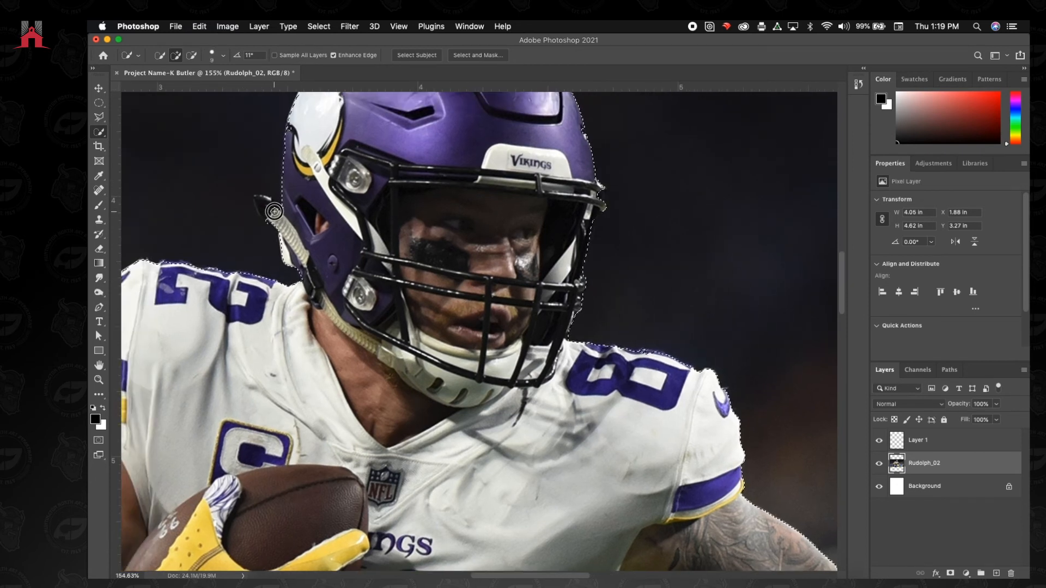
{"action": "left_click_drag", "start_coordinate": [264, 203], "coordinate": [255, 197]}
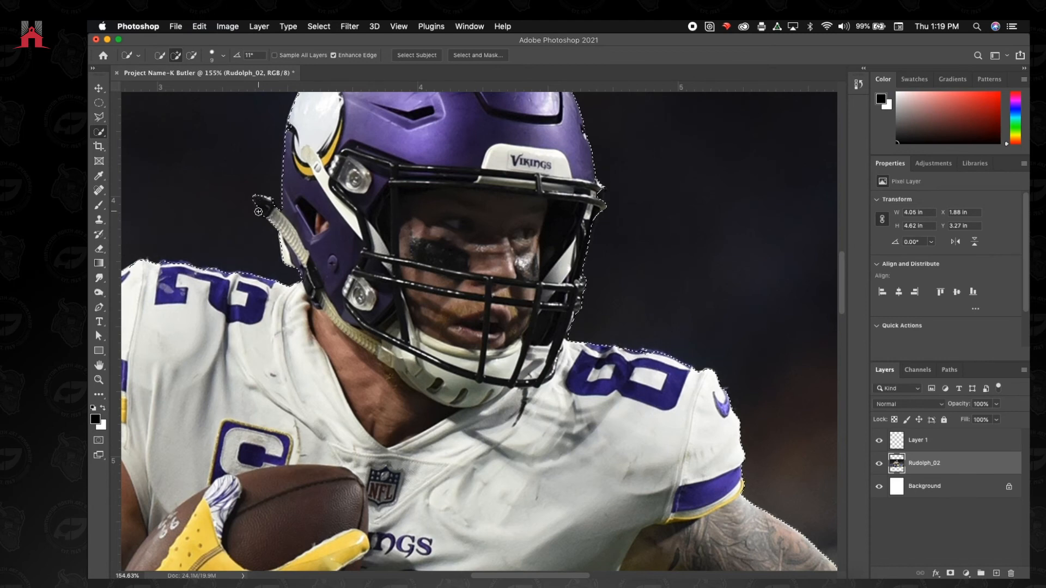
- Check the rest of the selection outline down the ball-carrying arm and across to the tattooed arm
{"action": "scroll", "coordinate": [273, 218], "scroll_direction": "up", "scroll_amount": 3}
{"action": "scroll", "coordinate": [277, 228], "scroll_direction": "down", "scroll_amount": 5}
{"action": "scroll", "coordinate": [277, 227], "scroll_direction": "left", "scroll_amount": 3}
{"action": "scroll", "coordinate": [277, 228], "scroll_direction": "down", "scroll_amount": 10}
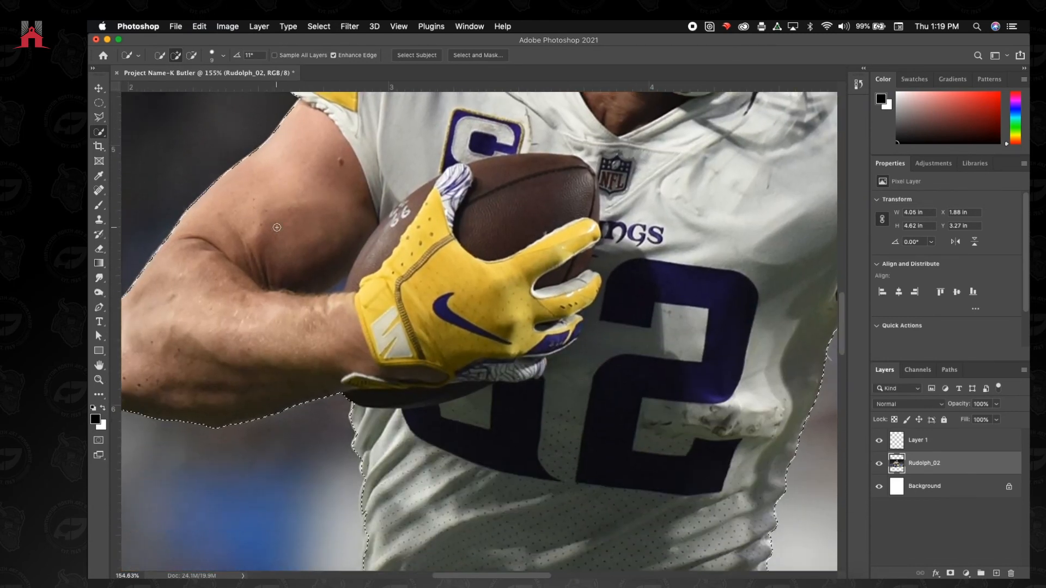
{"action": "scroll", "coordinate": [276, 227], "scroll_direction": "right", "scroll_amount": 5}
{"action": "scroll", "coordinate": [277, 228], "scroll_direction": "up", "scroll_amount": 2}
{"action": "scroll", "coordinate": [277, 227], "scroll_direction": "right", "scroll_amount": 4}
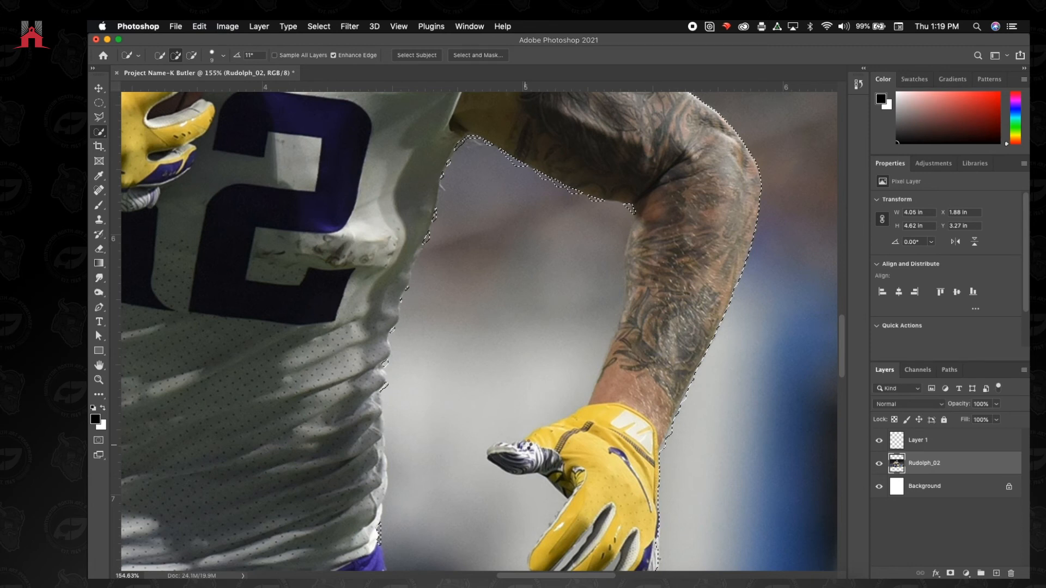
- Add the lowered glove's thumb tip and the missed strip along the outer hip edge of the pants to the selection
{"action": "left_click", "coordinate": [494, 453]}
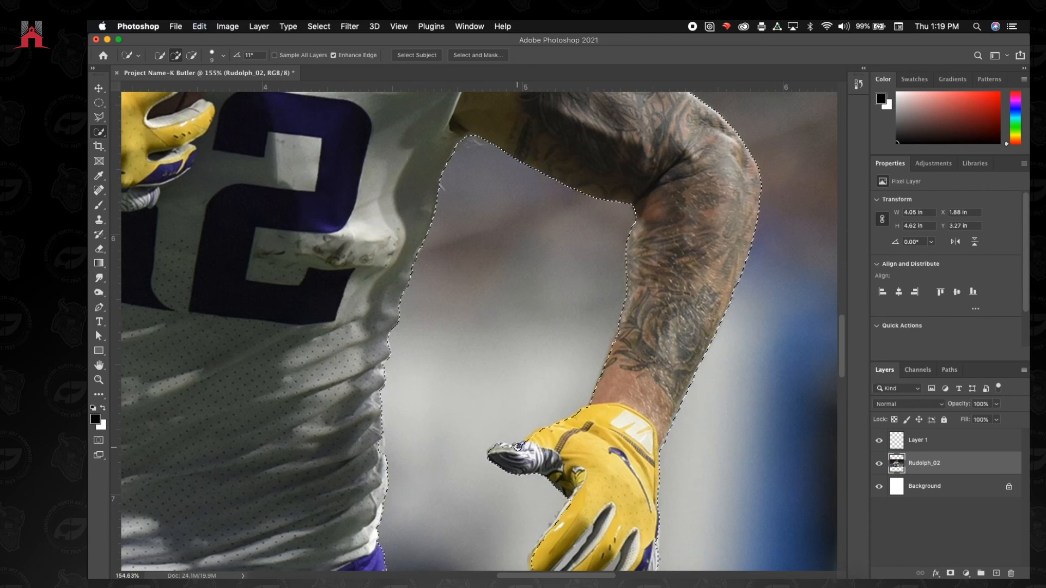
{"action": "scroll", "coordinate": [602, 378], "scroll_direction": "down", "scroll_amount": 5}
{"action": "scroll", "coordinate": [601, 377], "scroll_direction": "left", "scroll_amount": 2}
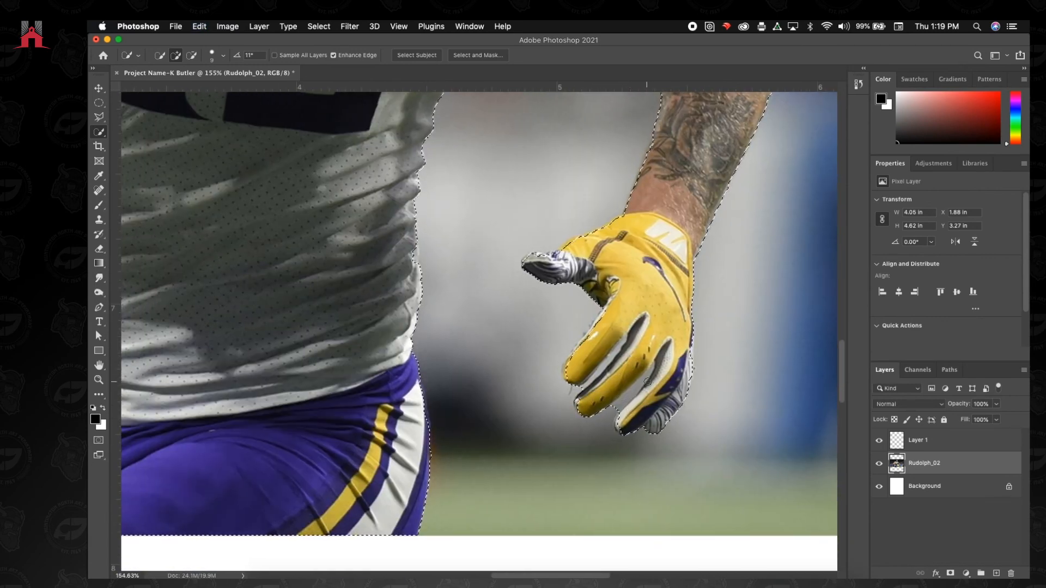
{"action": "scroll", "coordinate": [508, 395], "scroll_direction": "left", "scroll_amount": 3}
{"action": "scroll", "coordinate": [509, 395], "scroll_direction": "up", "scroll_amount": 2}
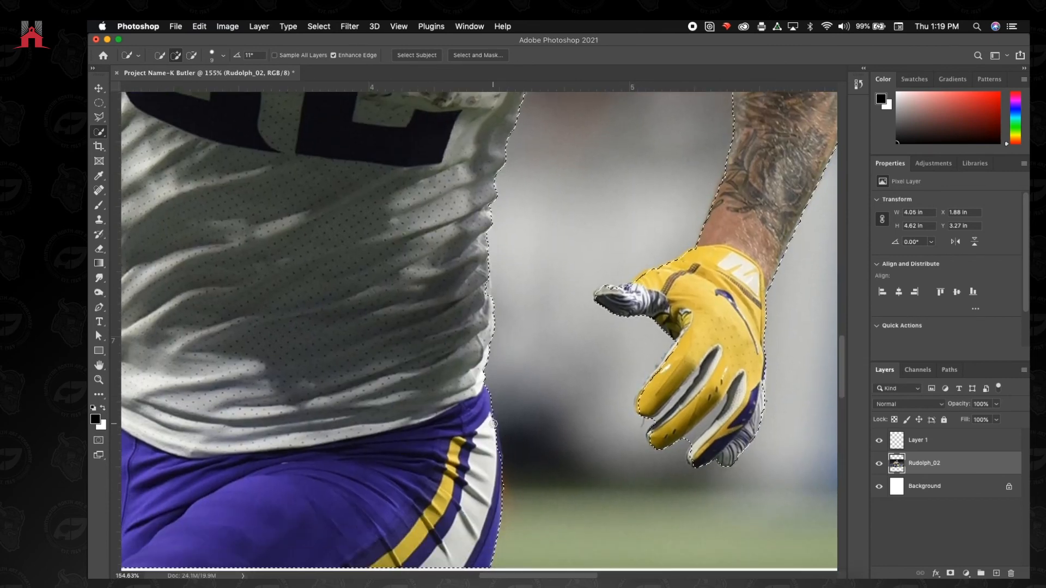
{"action": "left_click_drag", "start_coordinate": [496, 451], "coordinate": [490, 428]}
- Copy the selected player from the photo and paste the cutout onto a new layer
{"action": "key", "text": "super+minus"}
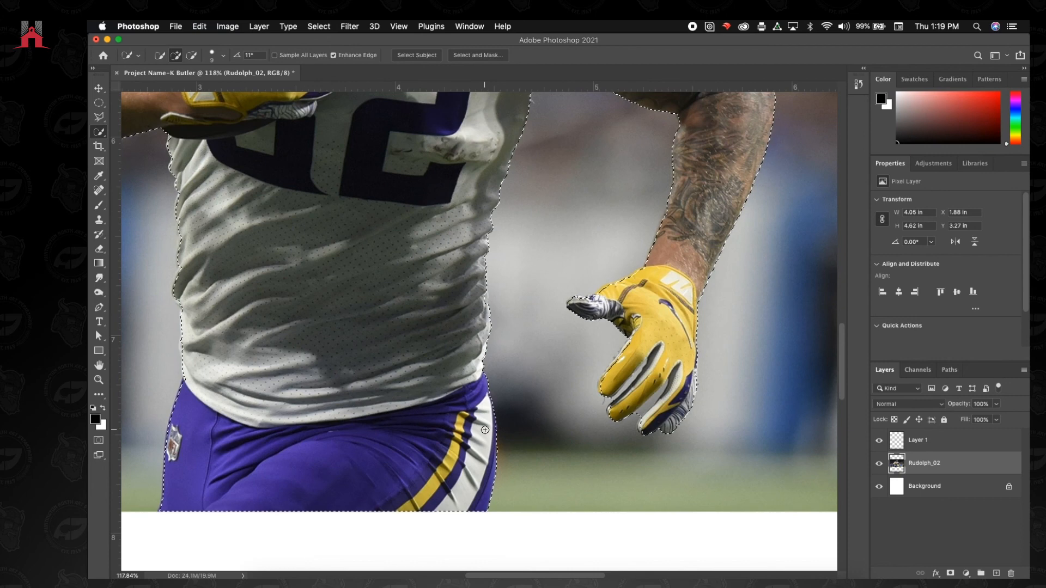
{"action": "scroll", "coordinate": [485, 429], "scroll_direction": "up", "scroll_amount": 10}
{"action": "scroll", "coordinate": [485, 430], "scroll_direction": "left", "scroll_amount": 4}
{"action": "scroll", "coordinate": [485, 430], "scroll_direction": "up", "scroll_amount": 6}
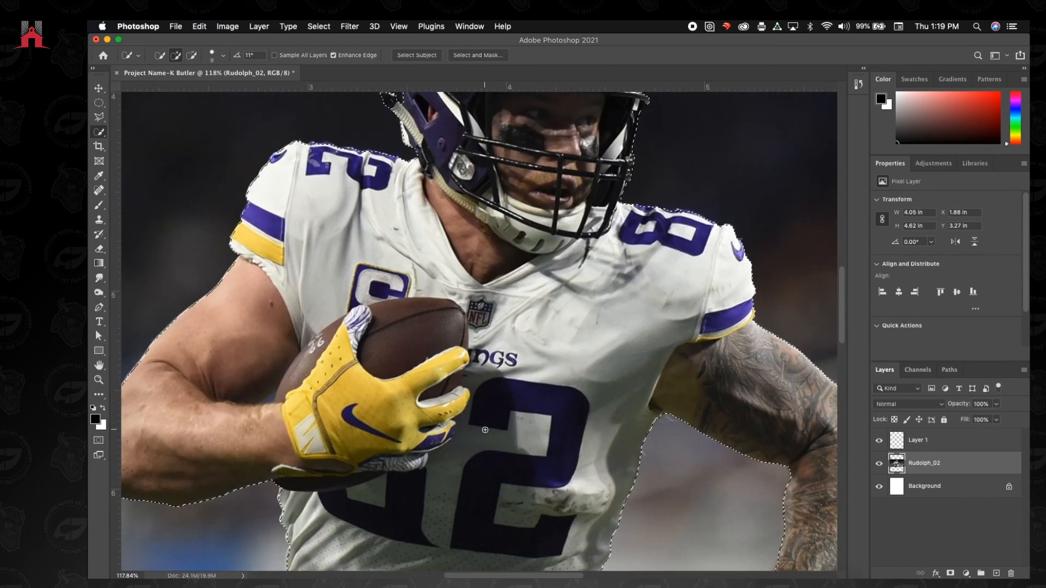
{"action": "scroll", "coordinate": [485, 430], "scroll_direction": "right", "scroll_amount": 3}
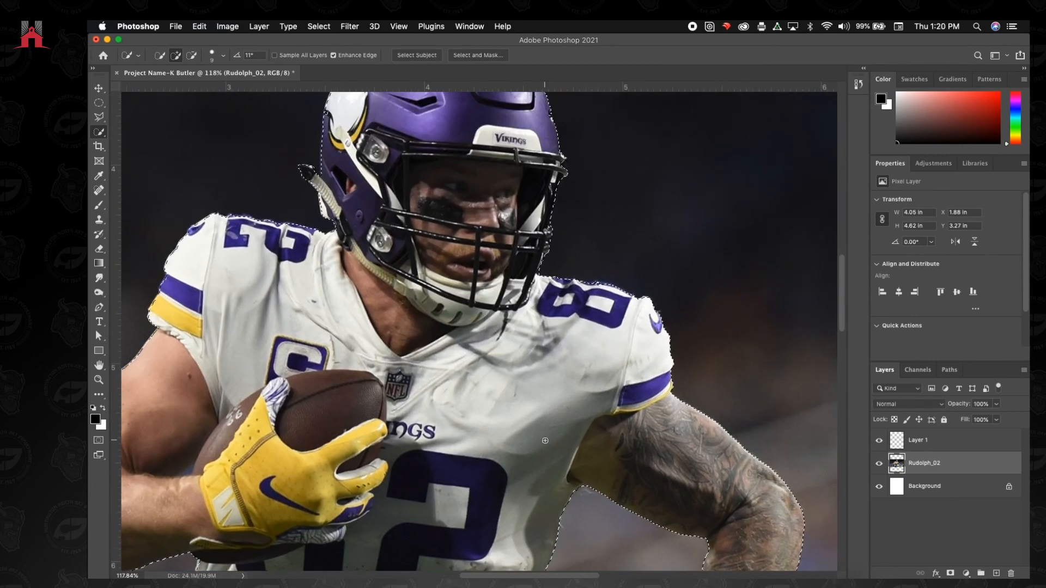
{"action": "key", "text": "super+c"}
{"action": "key", "text": "super+v"}
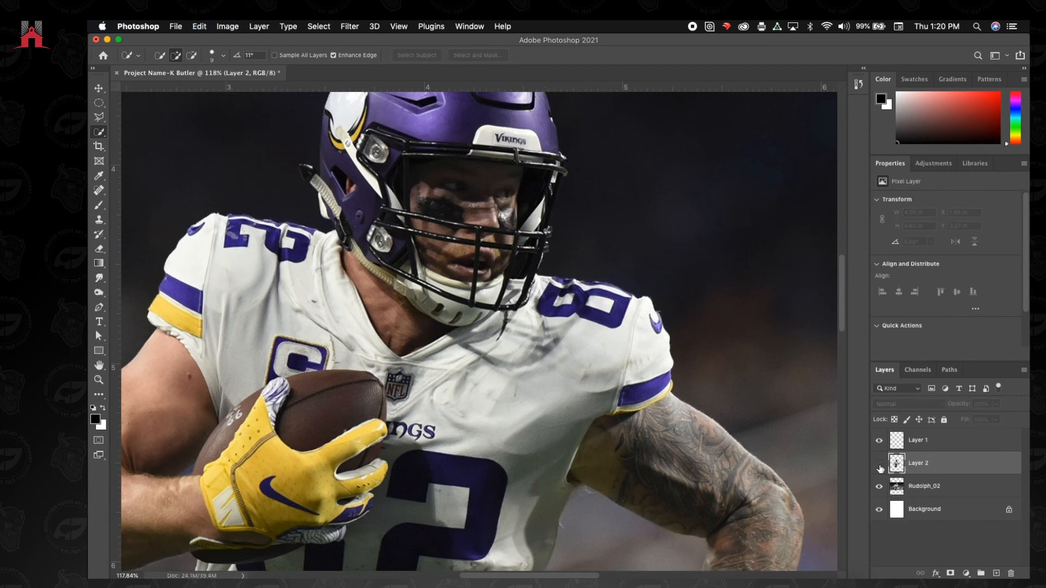
- Hide the Rudolph_02 photo layer to inspect the pasted cutout against white, and show the layer again
{"action": "left_click", "coordinate": [879, 487]}
{"action": "scroll", "coordinate": [452, 294], "scroll_direction": "down", "scroll_amount": 6}
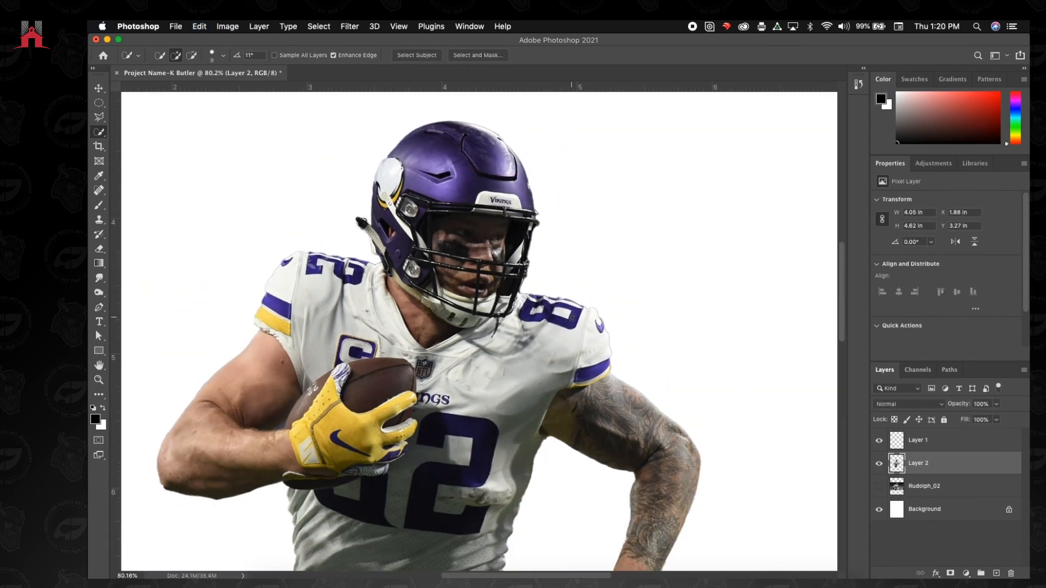
{"action": "scroll", "coordinate": [571, 317], "scroll_direction": "up", "scroll_amount": 2}
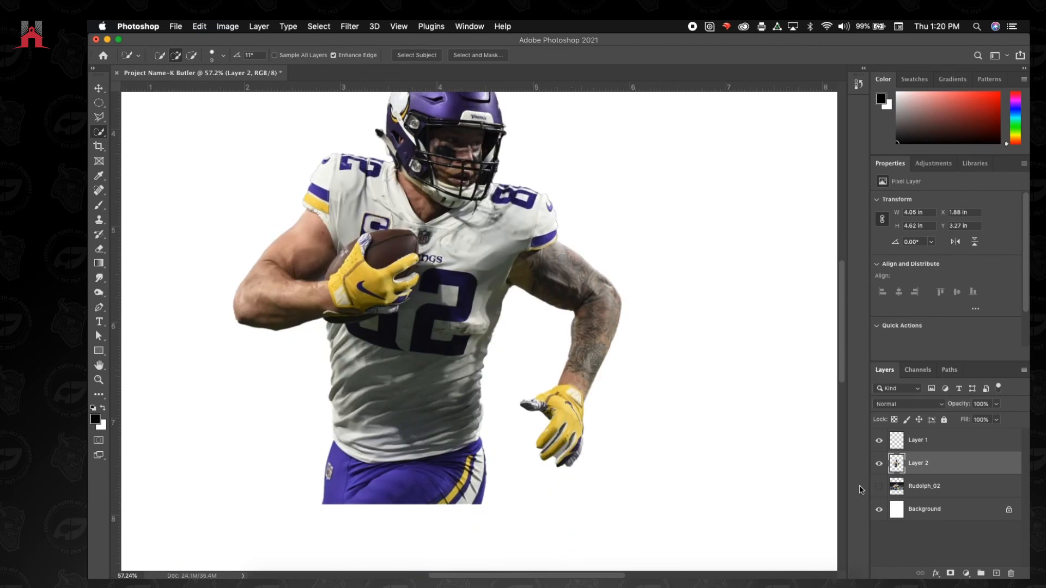
{"action": "left_click", "coordinate": [879, 487]}
{"action": "left_click", "coordinate": [879, 463]}
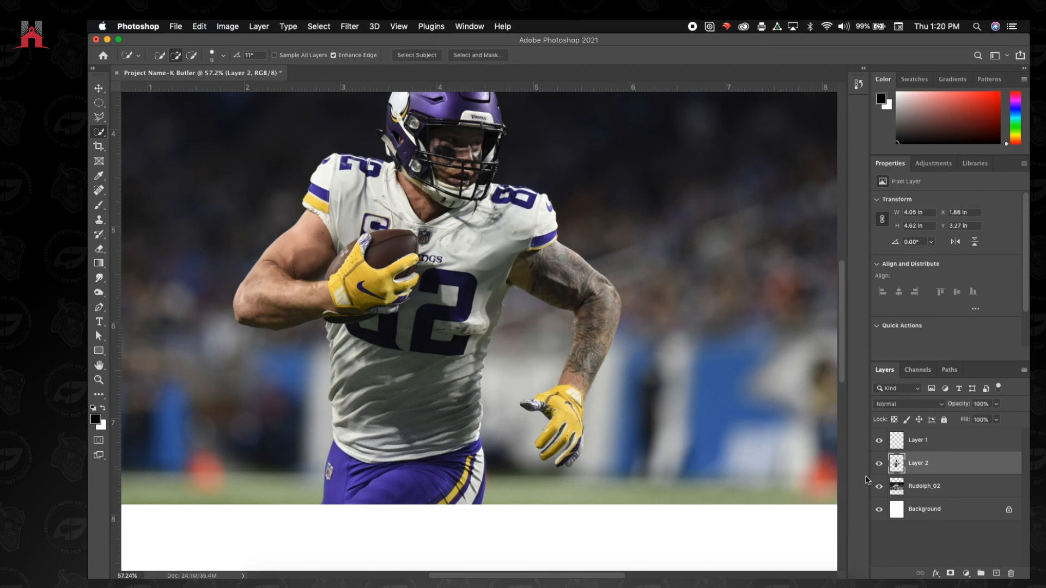
- Undo the paste and copy the selected player directly onto a new layer with Layer Via Copy
{"action": "key", "text": "super+z"}
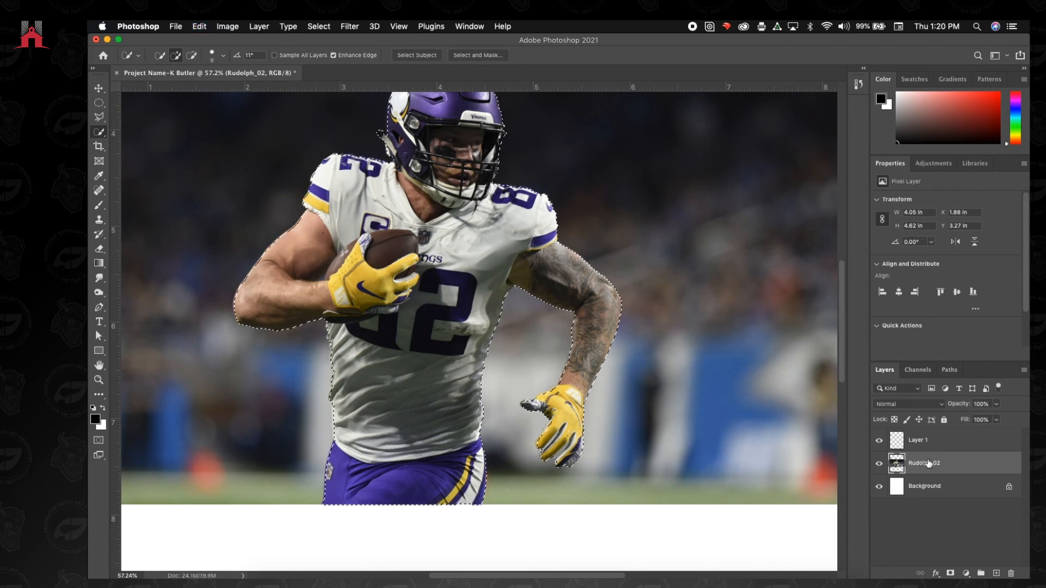
{"action": "key", "text": "super+j"}
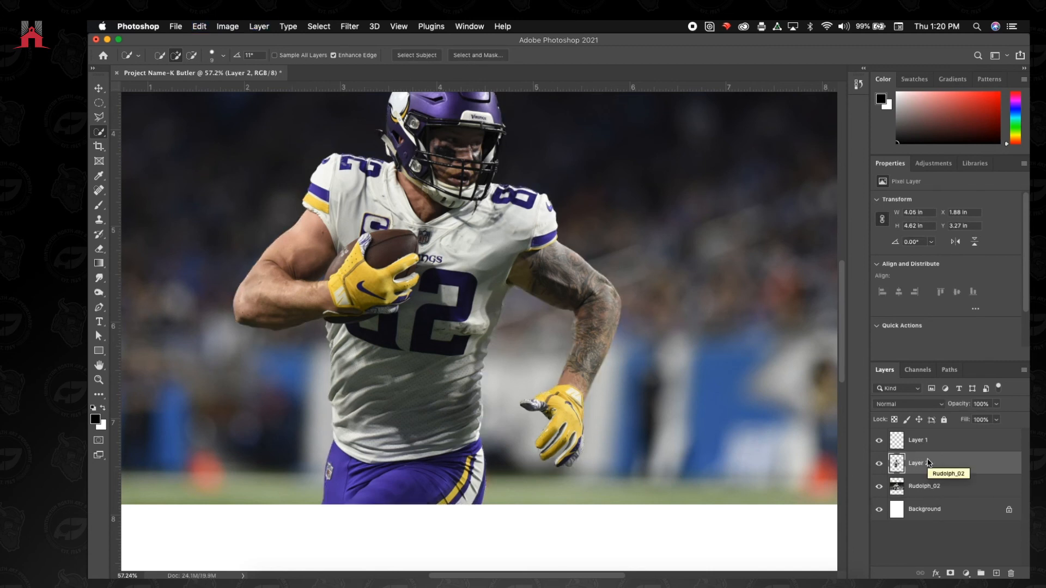
- Compare the cutout on white with the original photo by toggling the Rudolph_02 layer's visibility, leaving it shown
{"action": "left_click", "coordinate": [879, 487]}
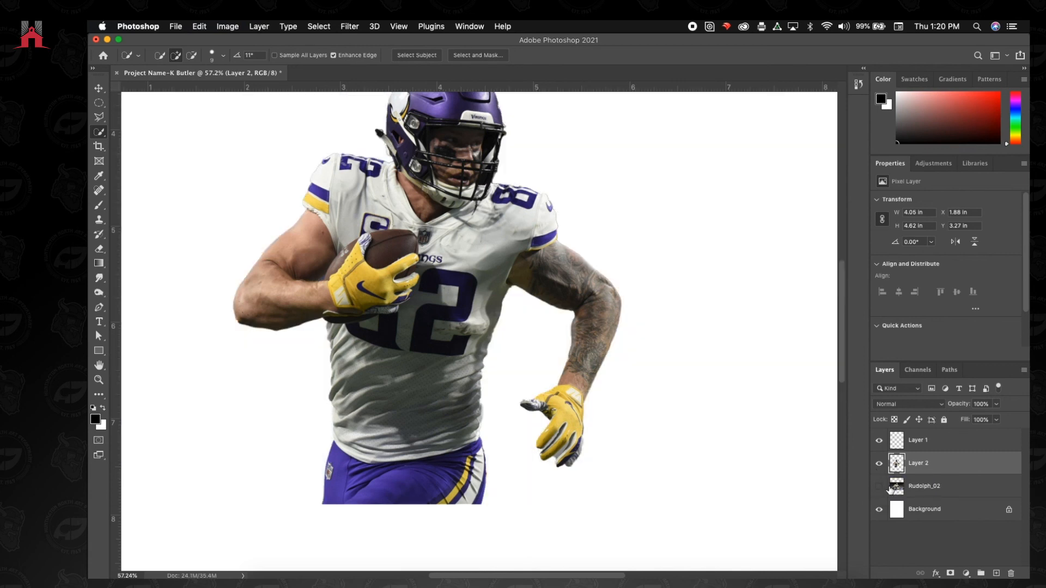
{"action": "left_click", "coordinate": [879, 486]}
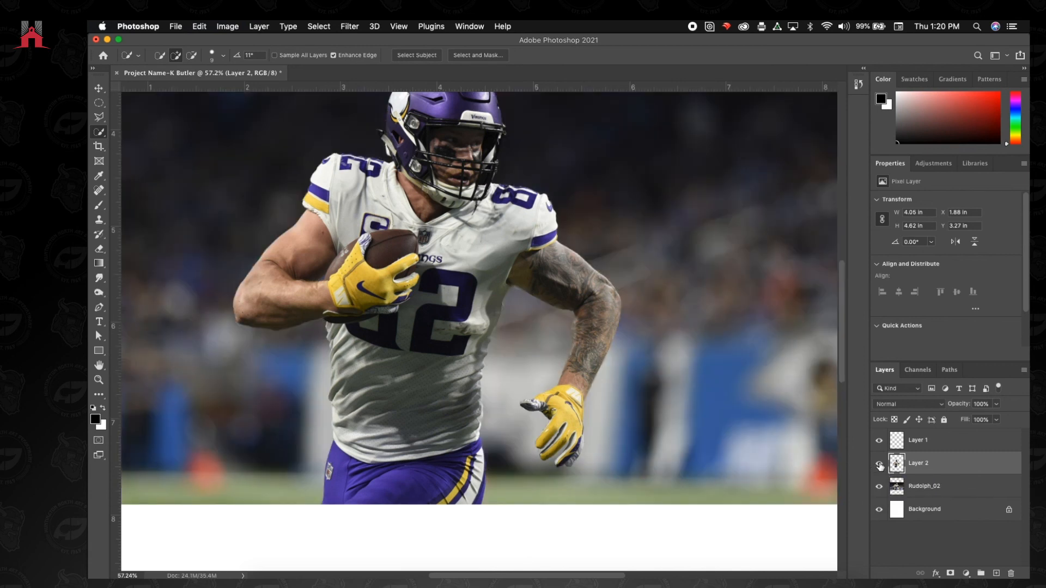
{"action": "left_click", "coordinate": [879, 486]}
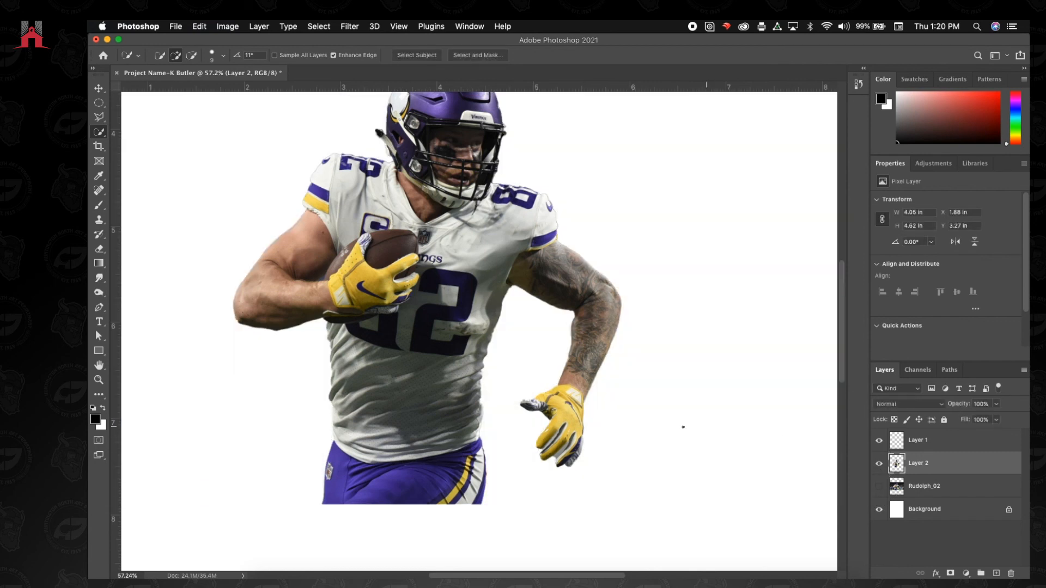
{"action": "scroll", "coordinate": [649, 424], "scroll_direction": "up", "scroll_amount": 5}
{"action": "scroll", "coordinate": [648, 424], "scroll_direction": "left", "scroll_amount": 7}
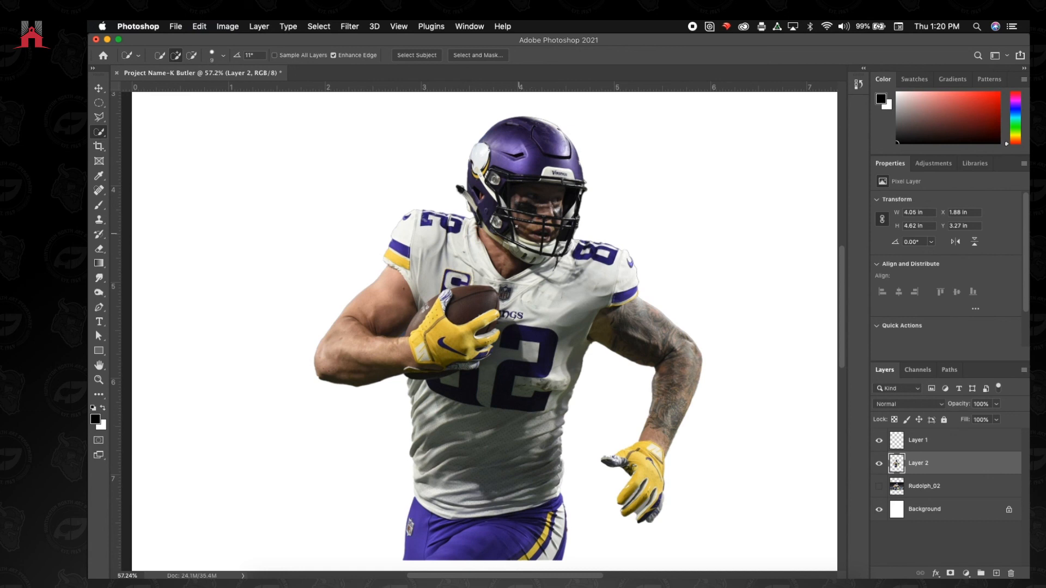
{"action": "left_click", "coordinate": [879, 486]}
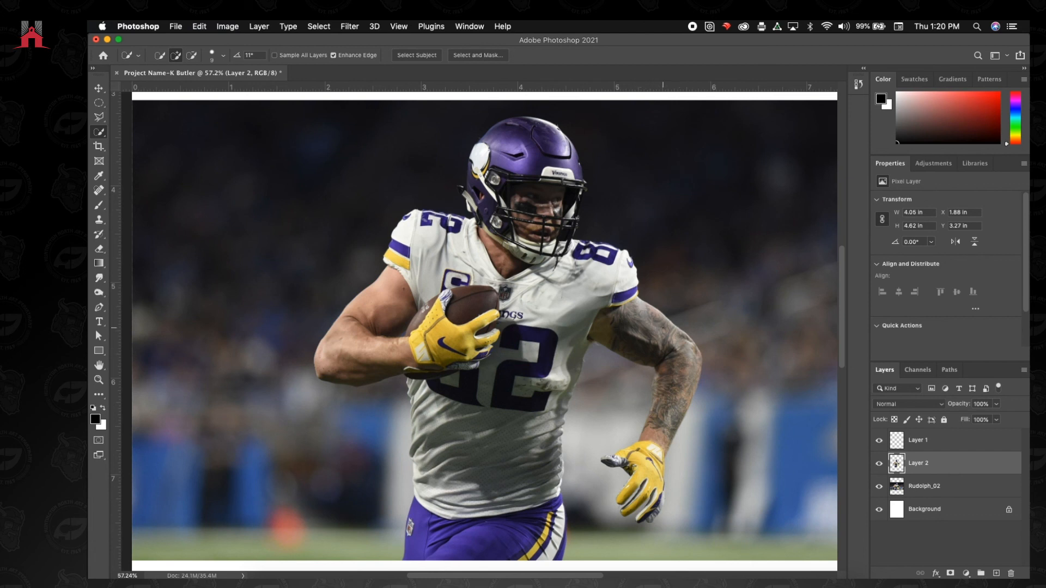
{"action": "scroll", "coordinate": [425, 273], "scroll_direction": "down", "scroll_amount": 5}
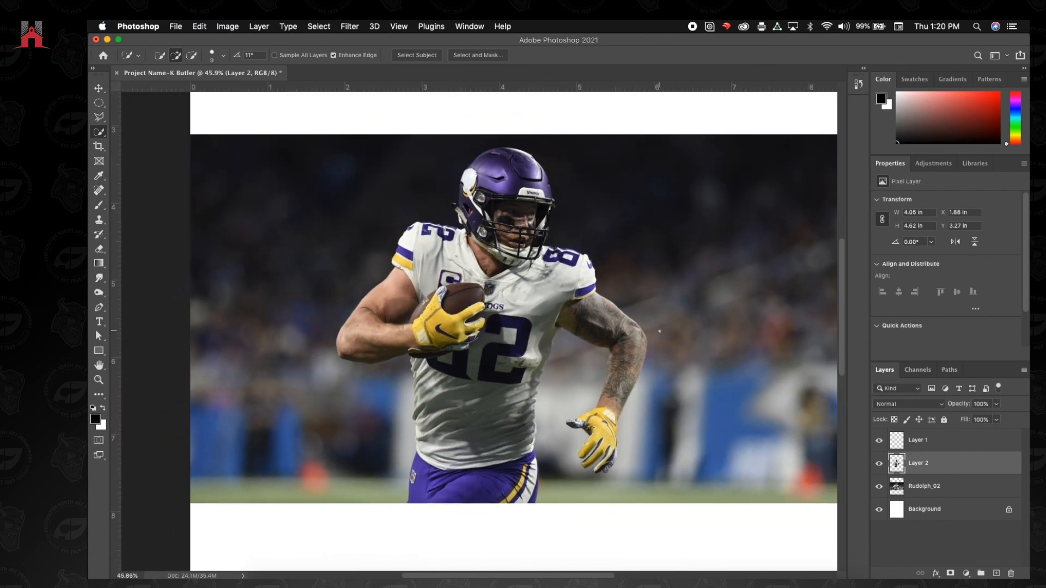